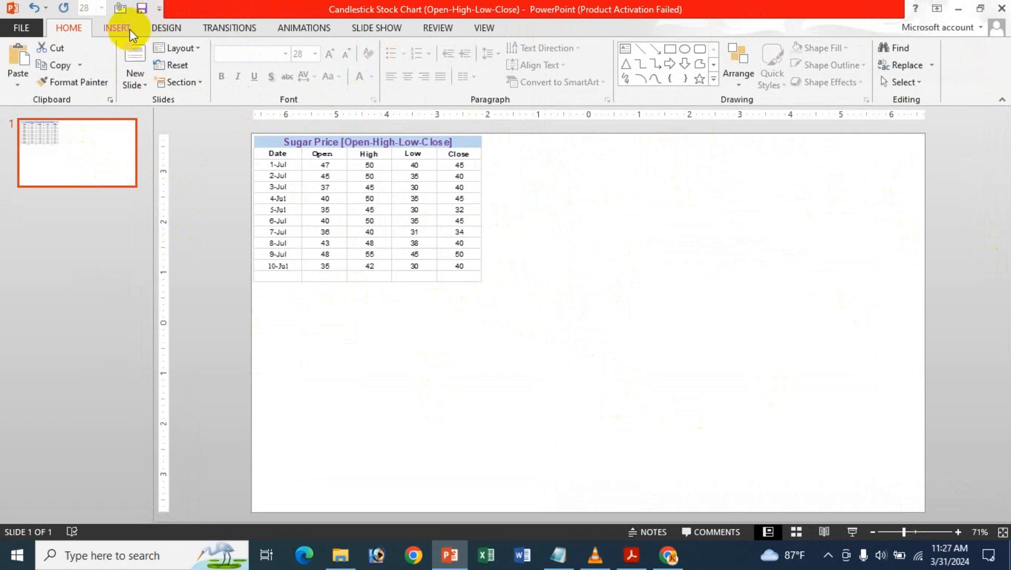
# Insert an Open-High-Low-Close stock chart on the slide with the sugar price table
pyautogui.click(120, 30)
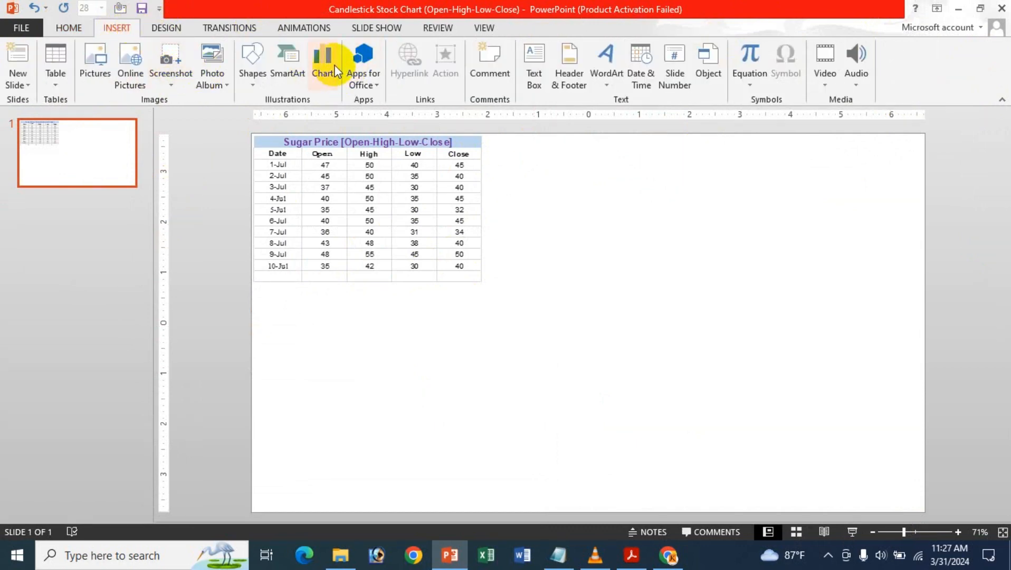
pyautogui.click(636, 239)
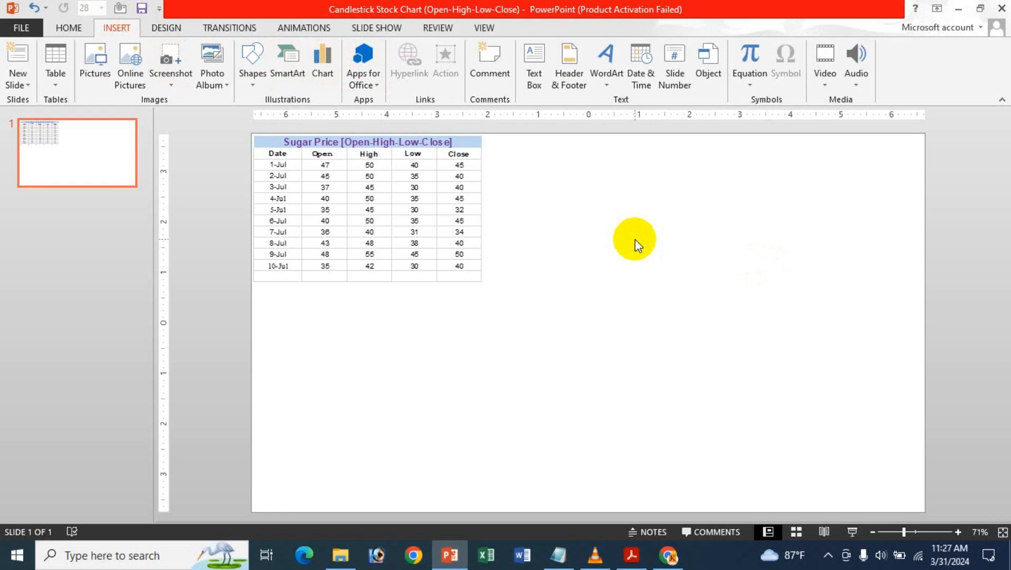
pyautogui.click(324, 56)
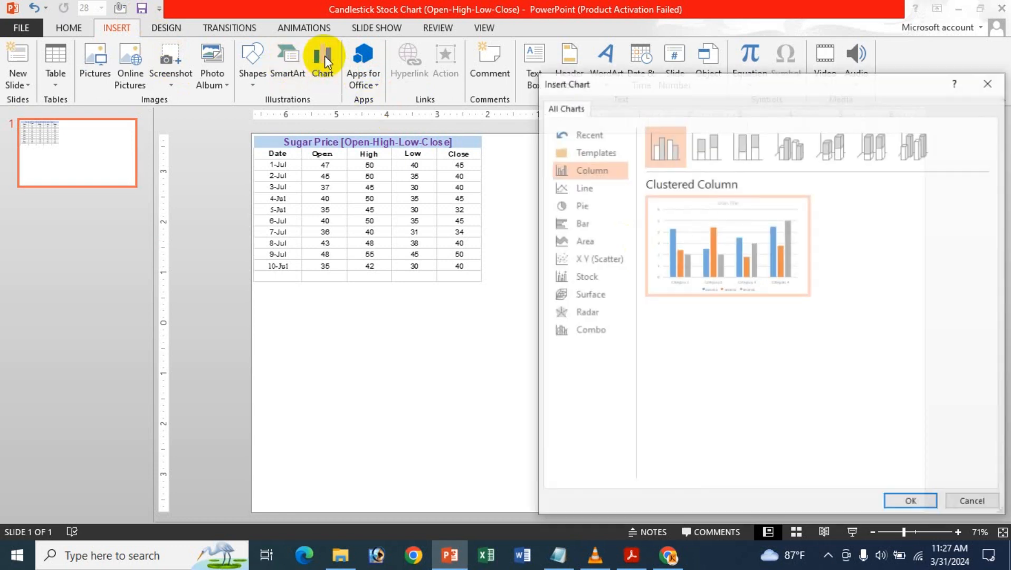
pyautogui.click(587, 277)
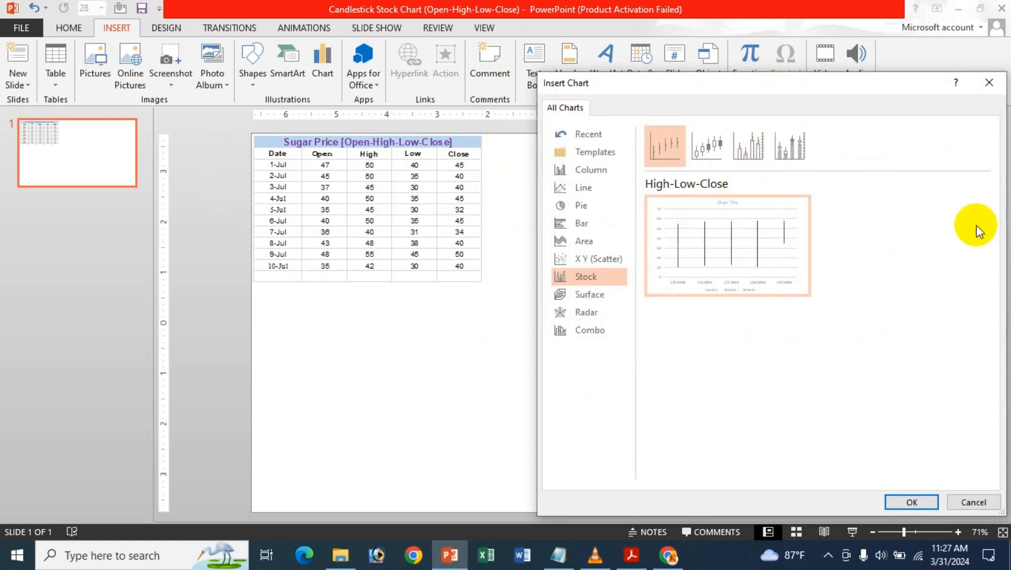
pyautogui.click(702, 139)
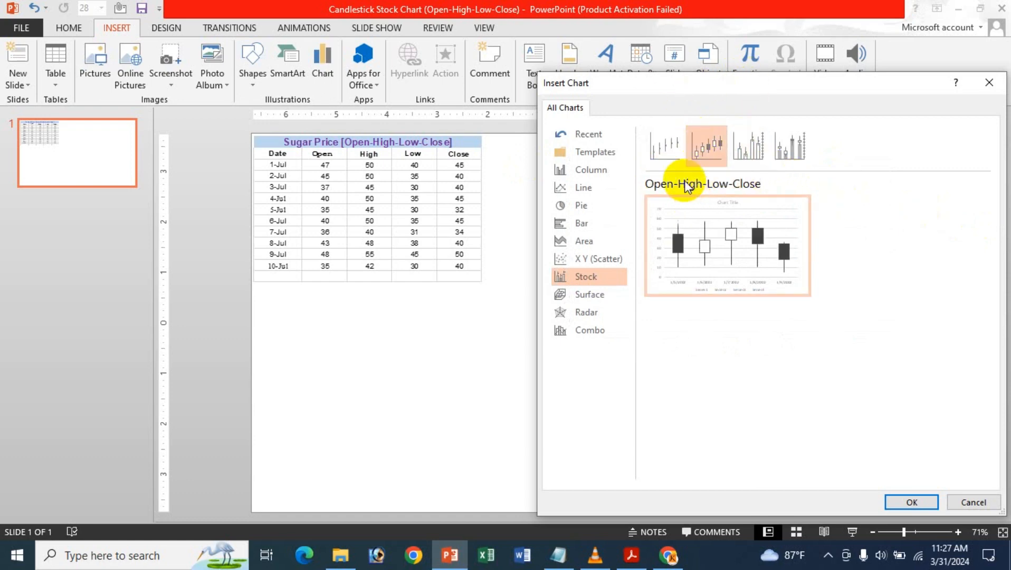
pyautogui.click(745, 149)
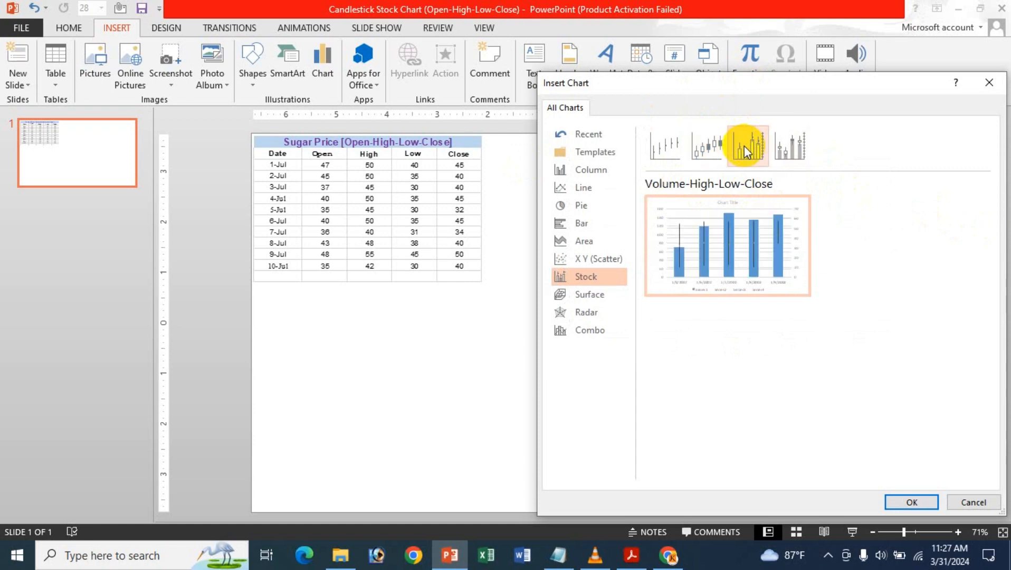
pyautogui.click(807, 155)
pyautogui.moveTo(729, 173)
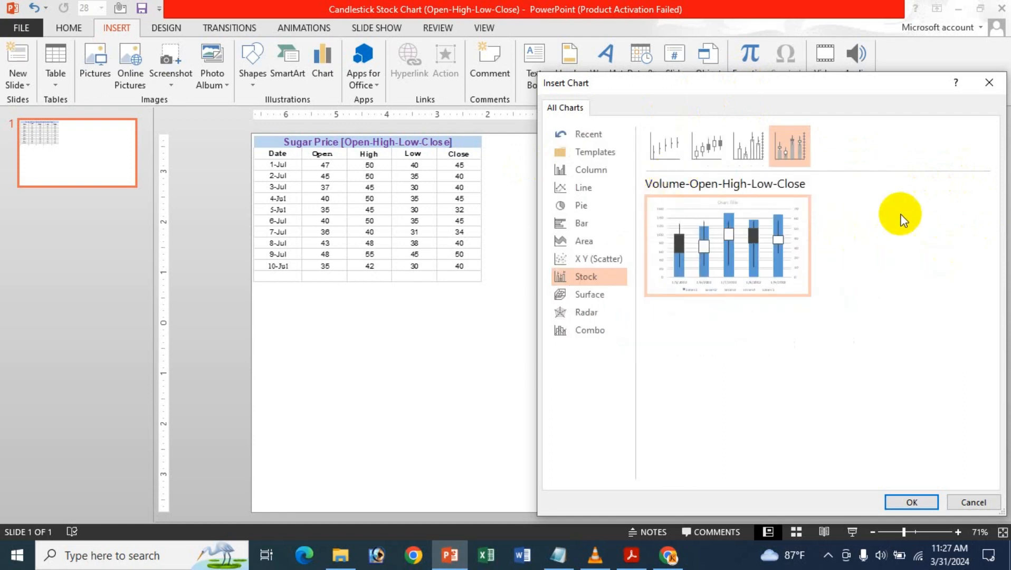
pyautogui.moveTo(737, 233)
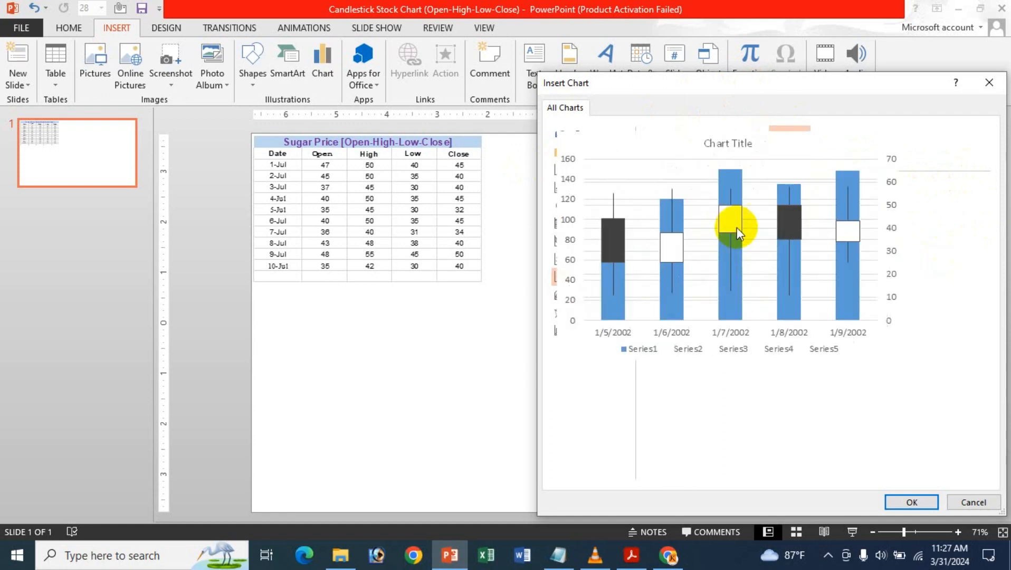
pyautogui.click(715, 144)
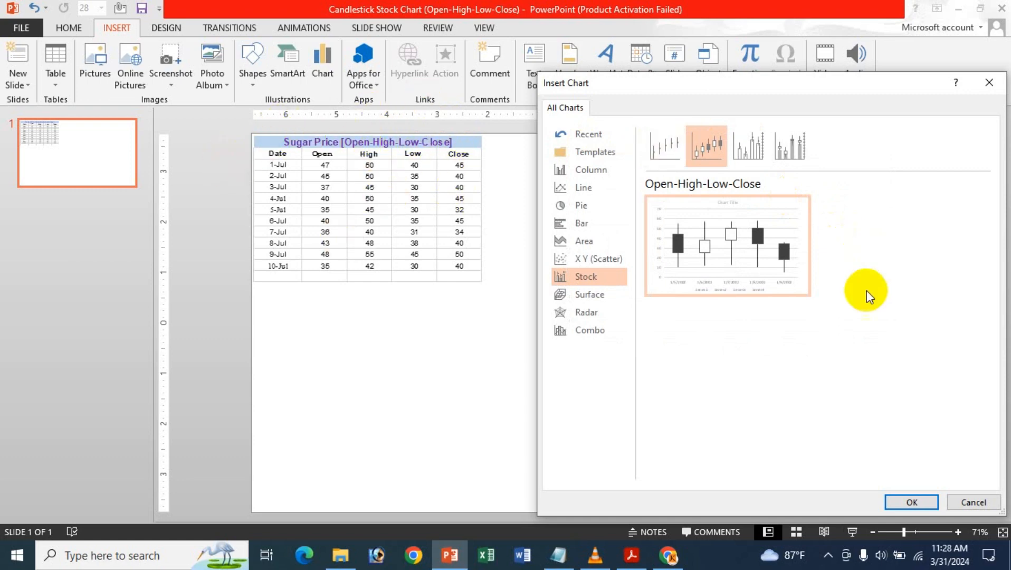
pyautogui.click(912, 502)
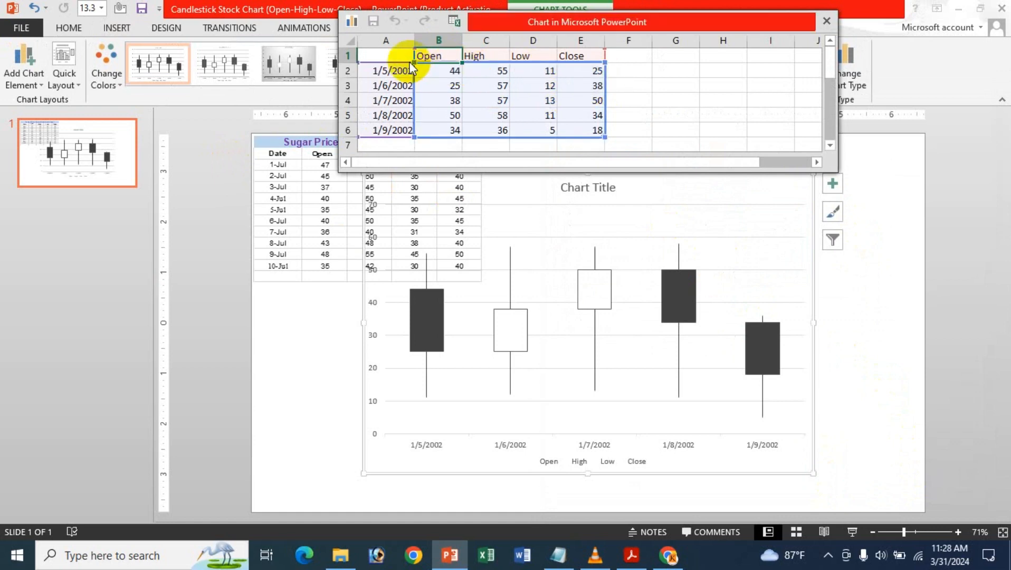
# Clear the sample data in A1:E6 of the chart's data sheet
pyautogui.click(760, 9)
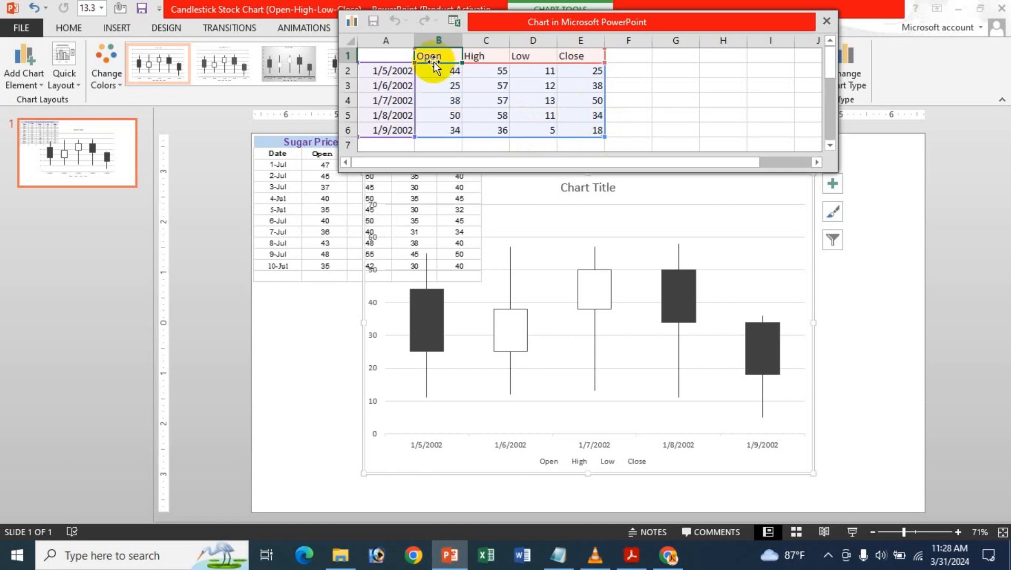
pyautogui.click(398, 55)
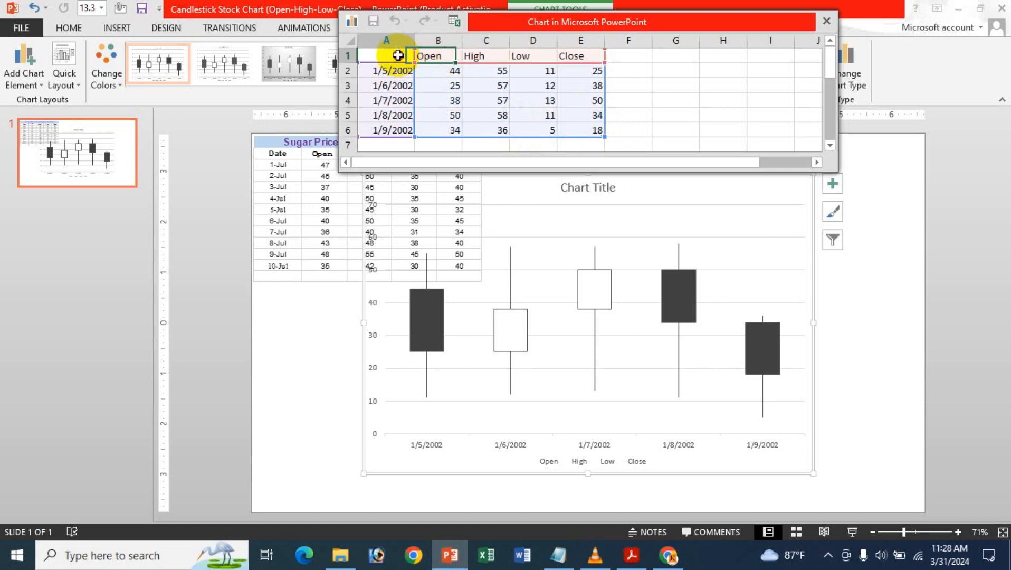
pyautogui.click(510, 131)
pyautogui.moveTo(409, 58)
pyautogui.mouseDown()
pyautogui.moveTo(542, 128)
pyautogui.moveTo(568, 129)
pyautogui.mouseUp()
pyautogui.press('Delete')
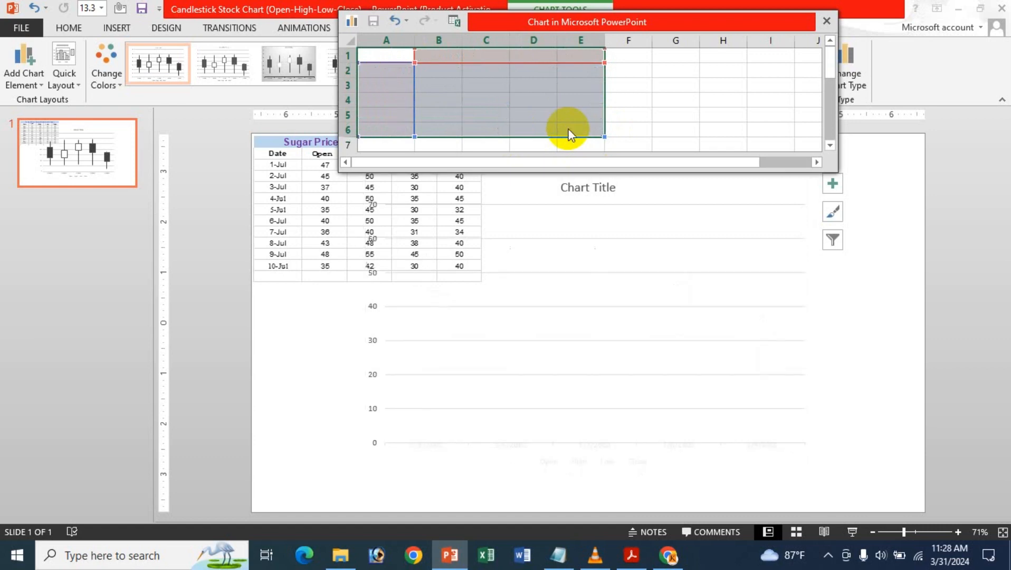
pyautogui.click(568, 129)
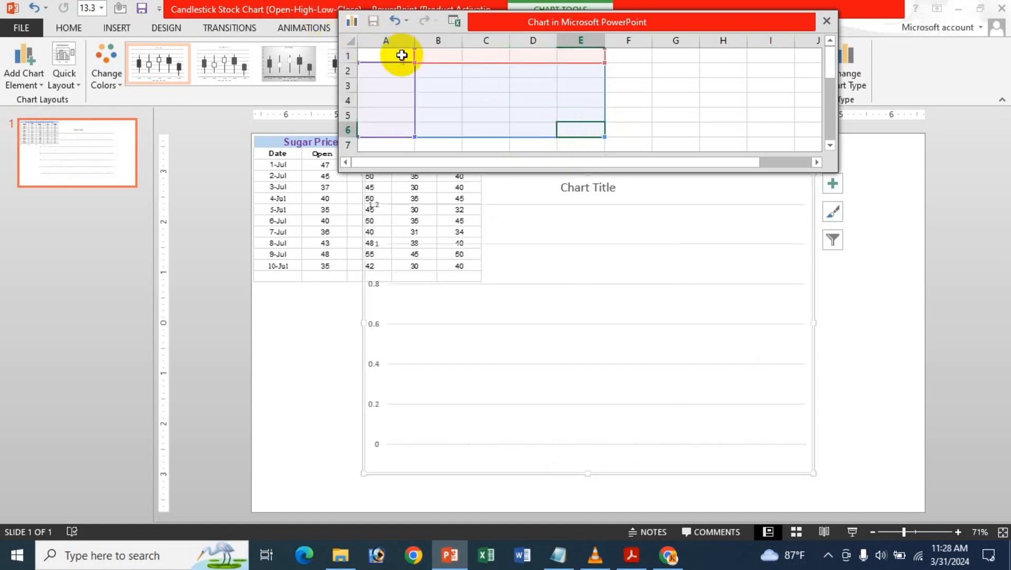
pyautogui.click(388, 58)
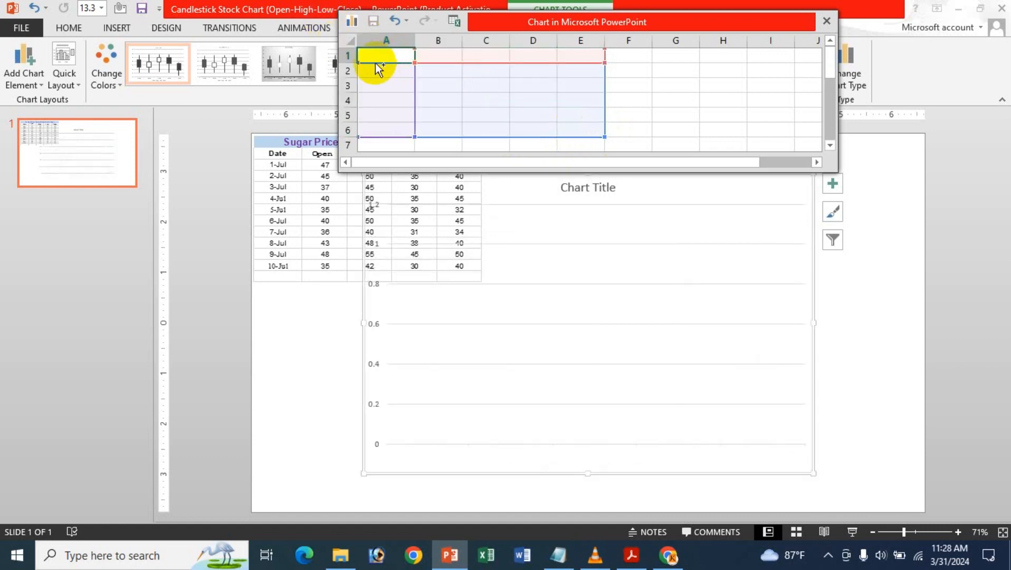
pyautogui.hotkey('ctrl', 'v')
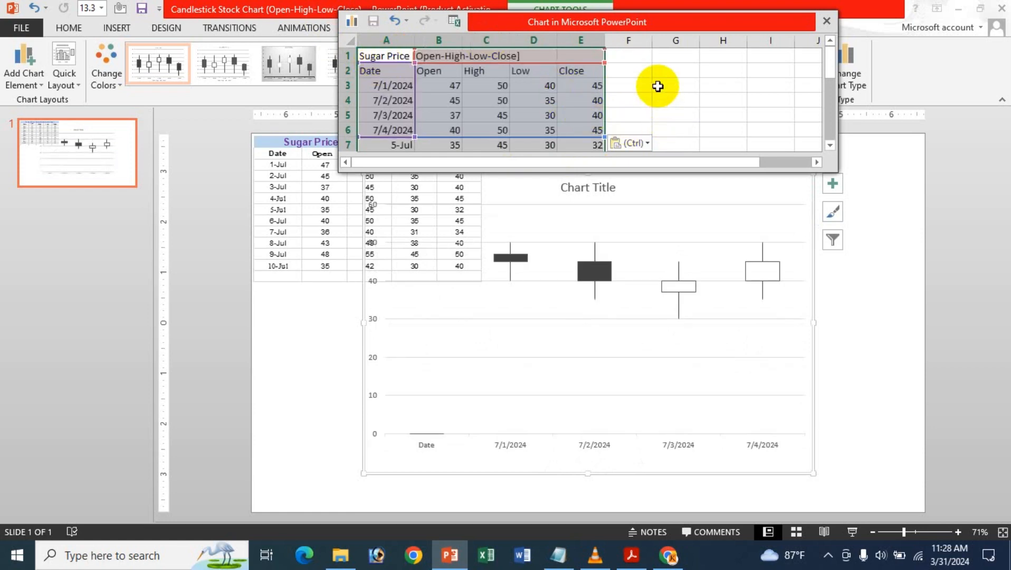
pyautogui.hotkey('ctrl', 'z')
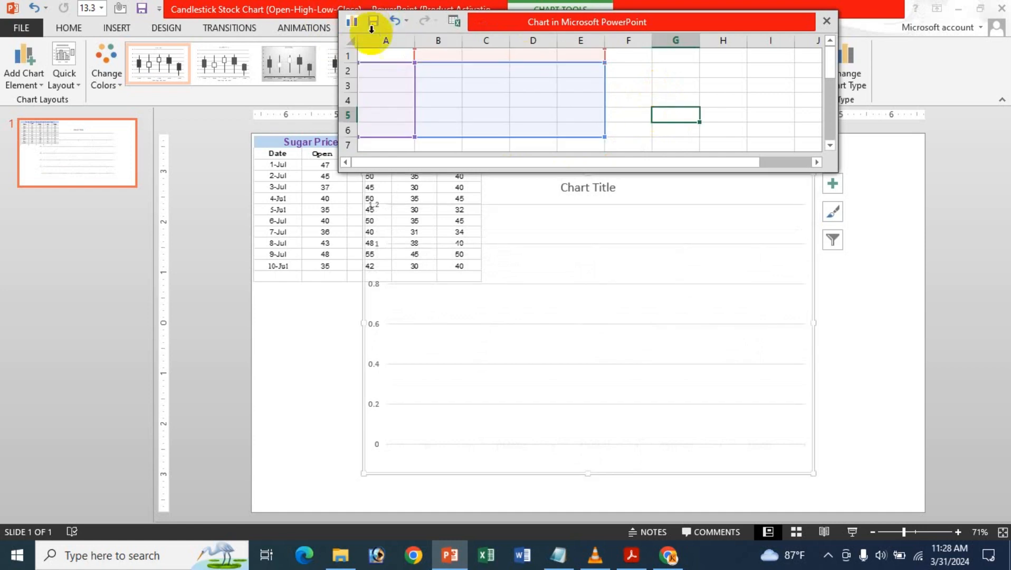
# Paste the Sugar Price table at A1 of the chart's data sheet with its source formatting, and resize the sheet window to show all rows
pyautogui.click(385, 53)
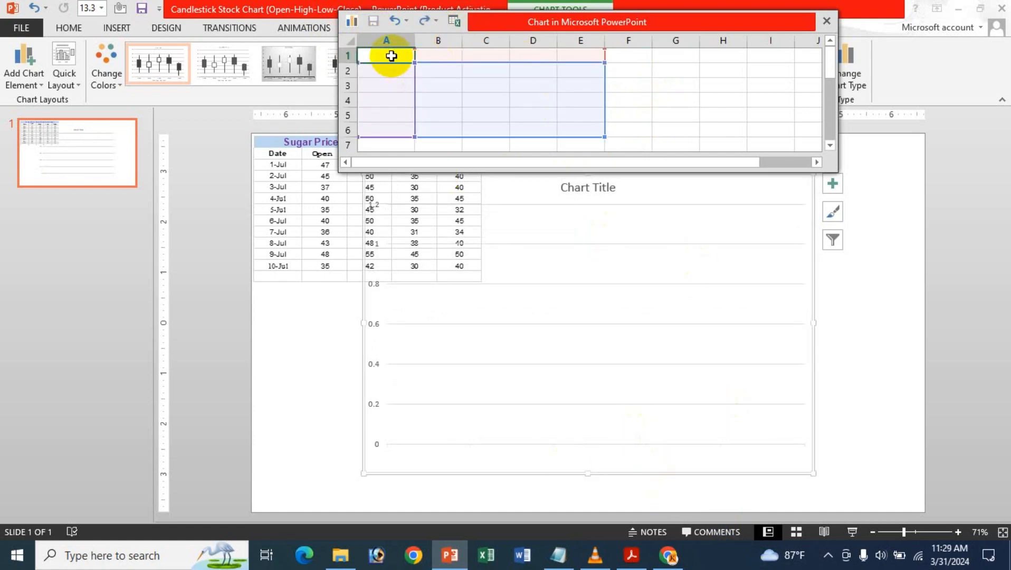
pyautogui.hotkey('ctrl', 'v')
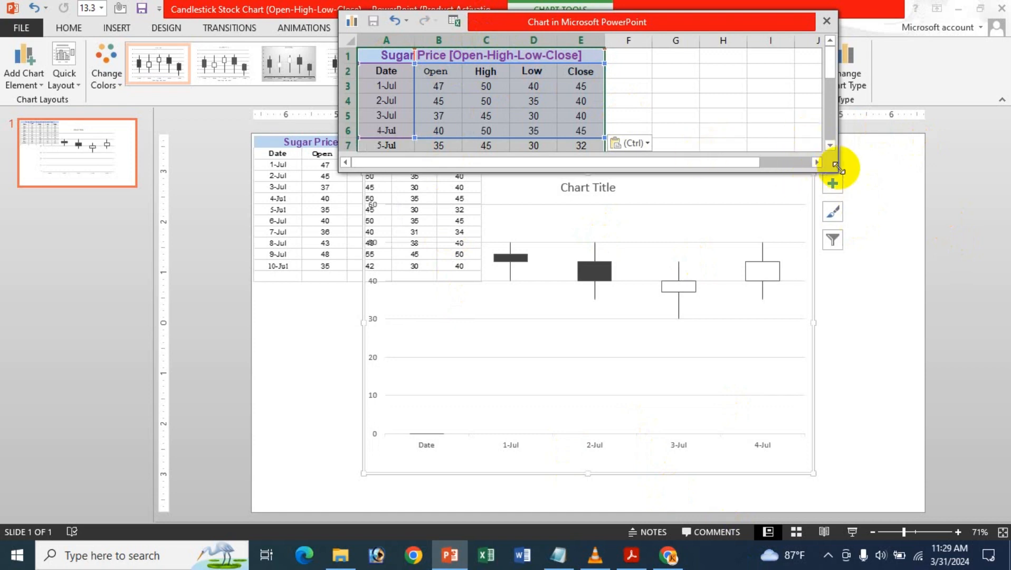
pyautogui.moveTo(835, 168); pyautogui.dragTo(709, 255)
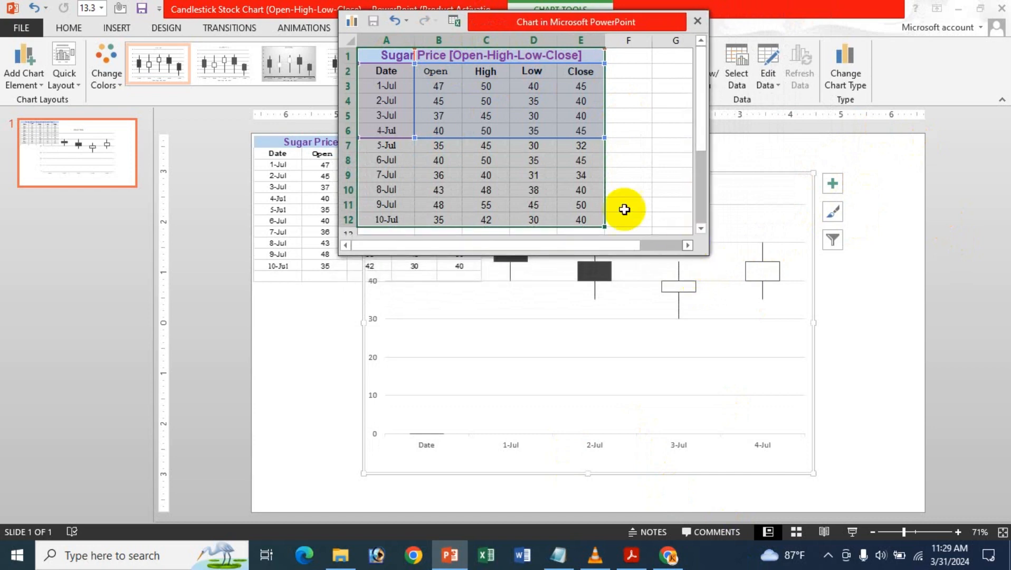
# Extend the chart's data range down to the 10-Jul row, ending at E12, and close the data sheet
pyautogui.click(496, 117)
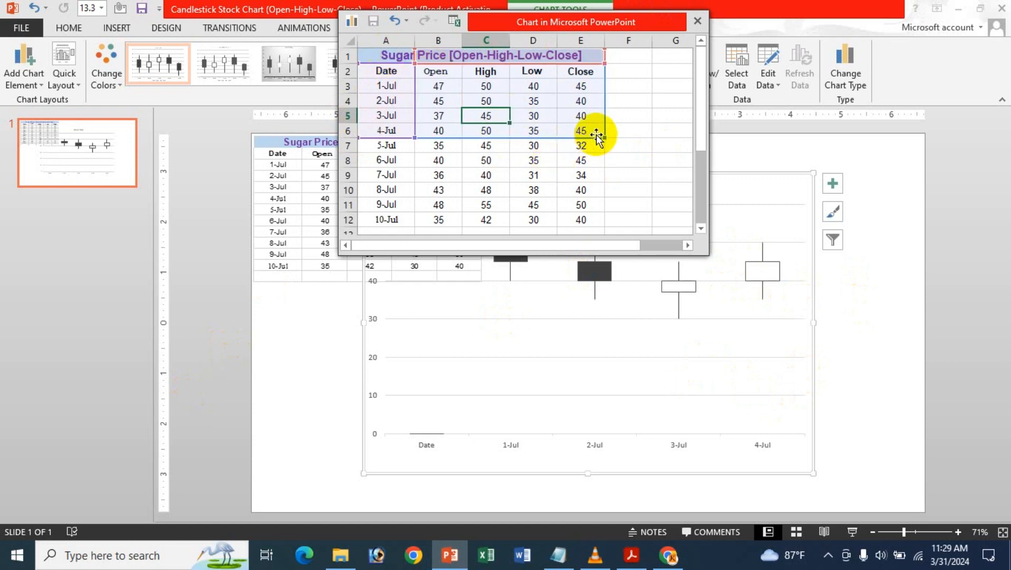
pyautogui.moveTo(604, 138); pyautogui.dragTo(583, 219)
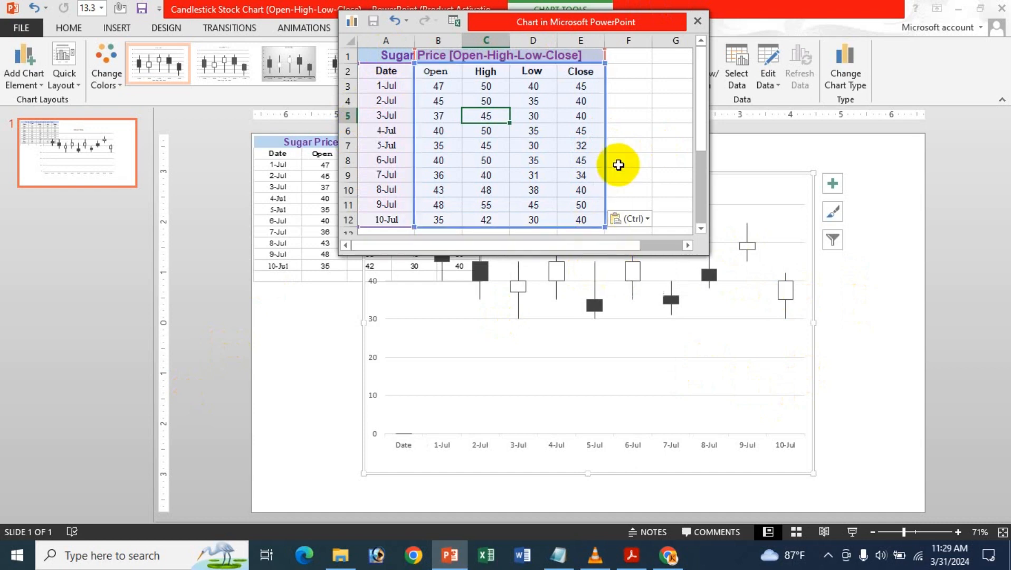
pyautogui.scroll(-1, 620, 160)
pyautogui.scroll(1, 620, 160)
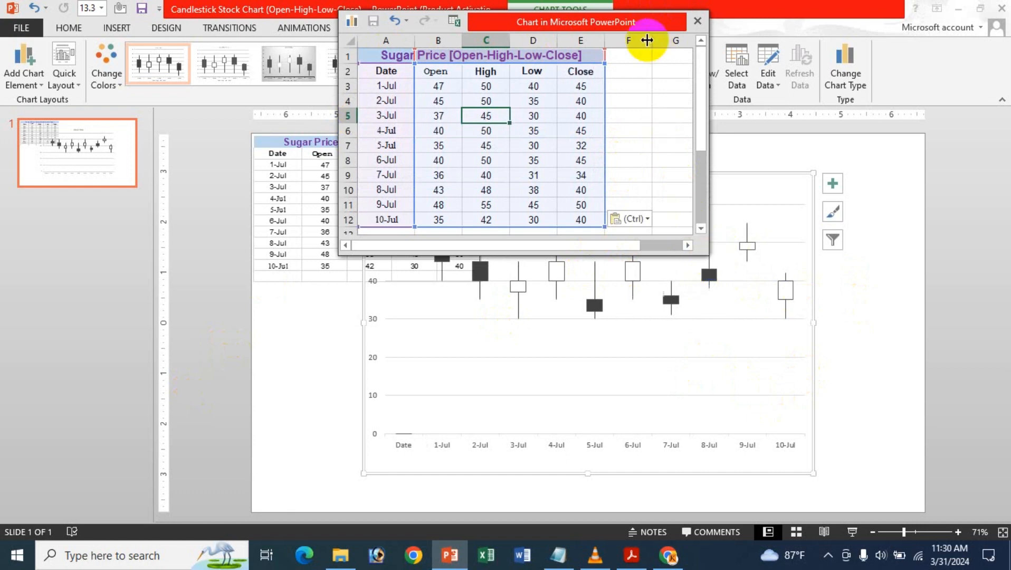
pyautogui.moveTo(623, 39); pyautogui.dragTo(608, 127)
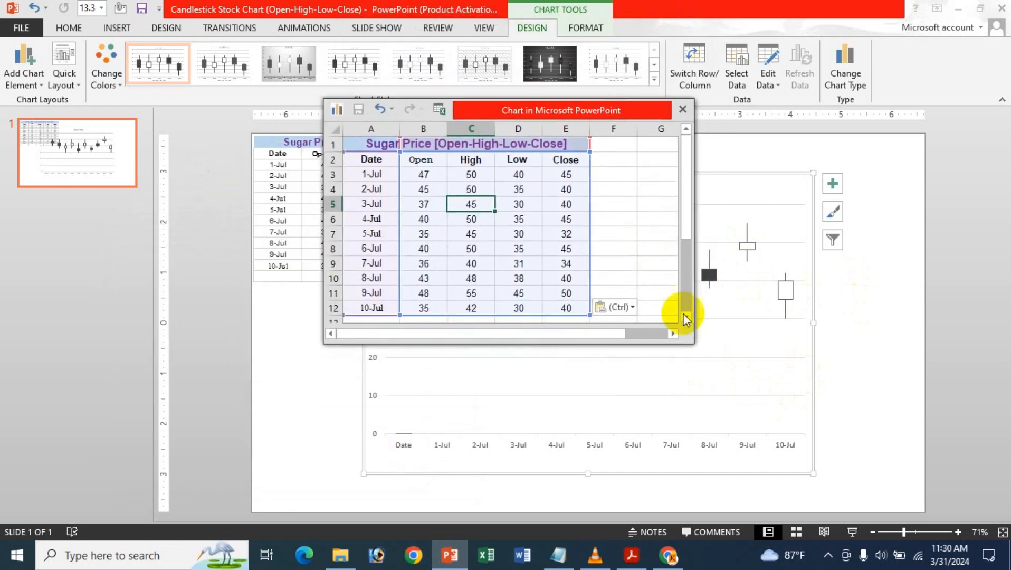
pyautogui.click(683, 109)
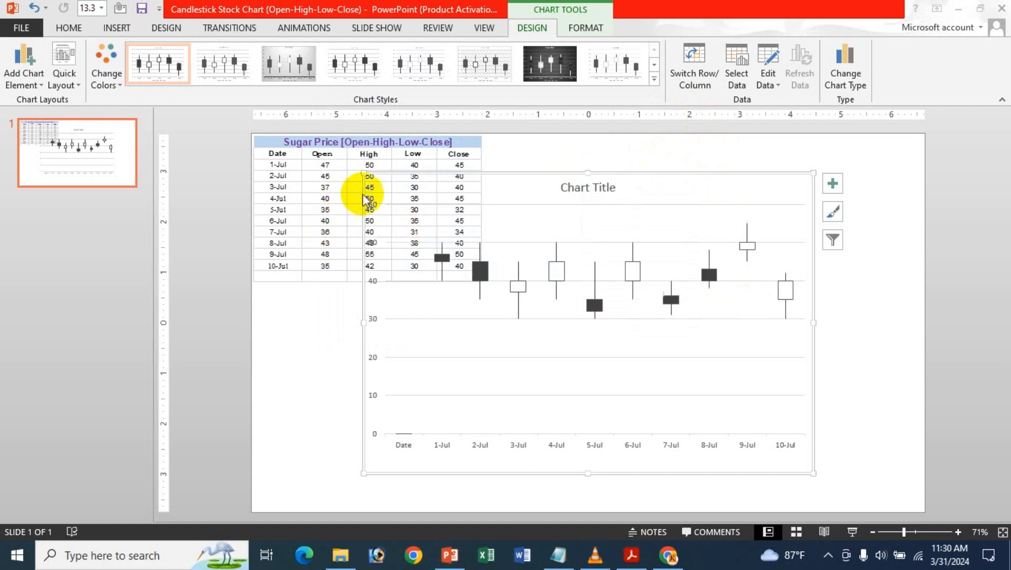
# Resize the stock chart and place it beside the sugar price table, fitting it within the slide's right edge
pyautogui.moveTo(363, 173); pyautogui.dragTo(357, 271)
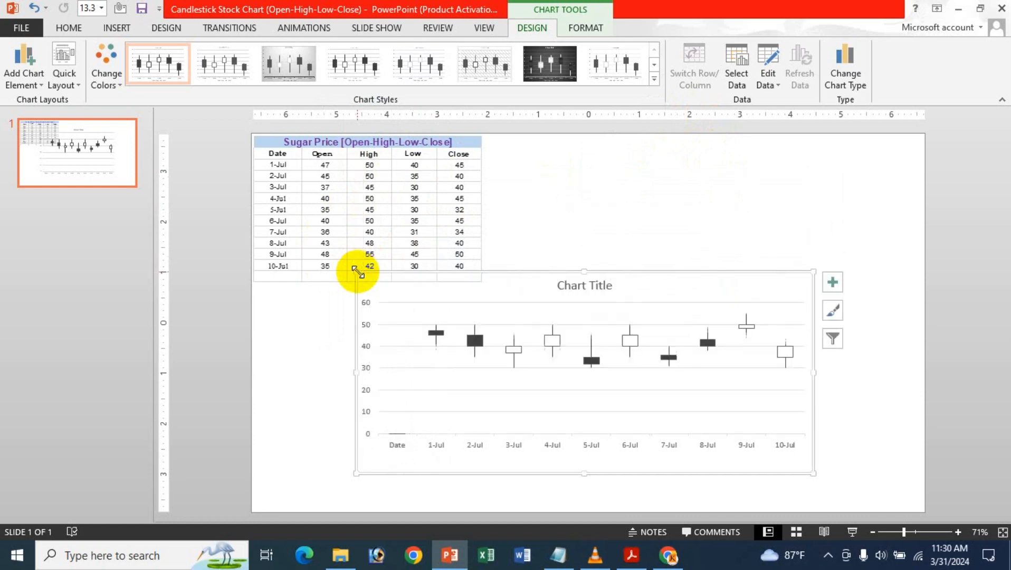
pyautogui.moveTo(584, 271); pyautogui.dragTo(785, 216)
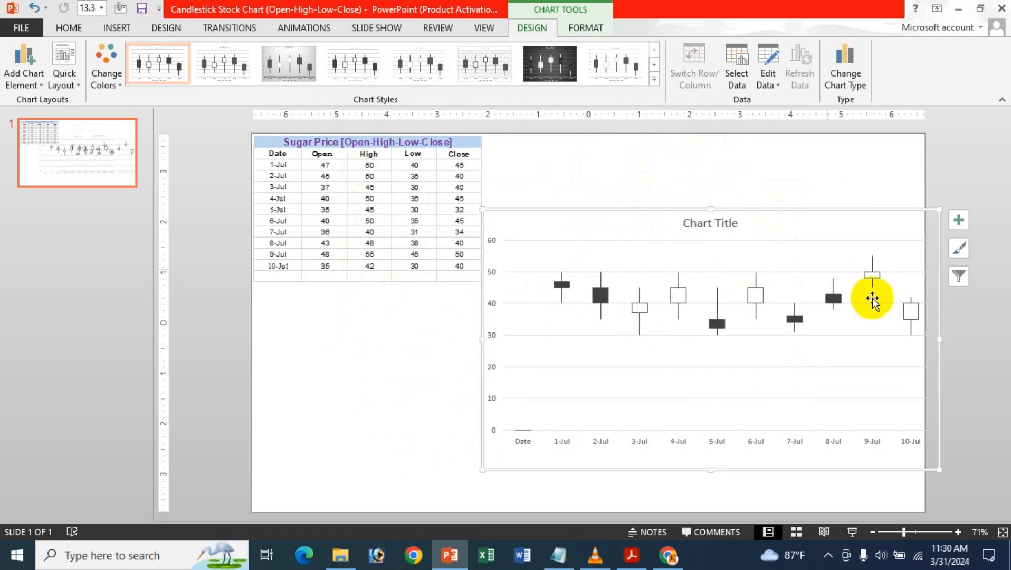
pyautogui.moveTo(937, 341)
pyautogui.mouseDown()
pyautogui.moveTo(900, 340)
pyautogui.moveTo(923, 341)
pyautogui.mouseUp()
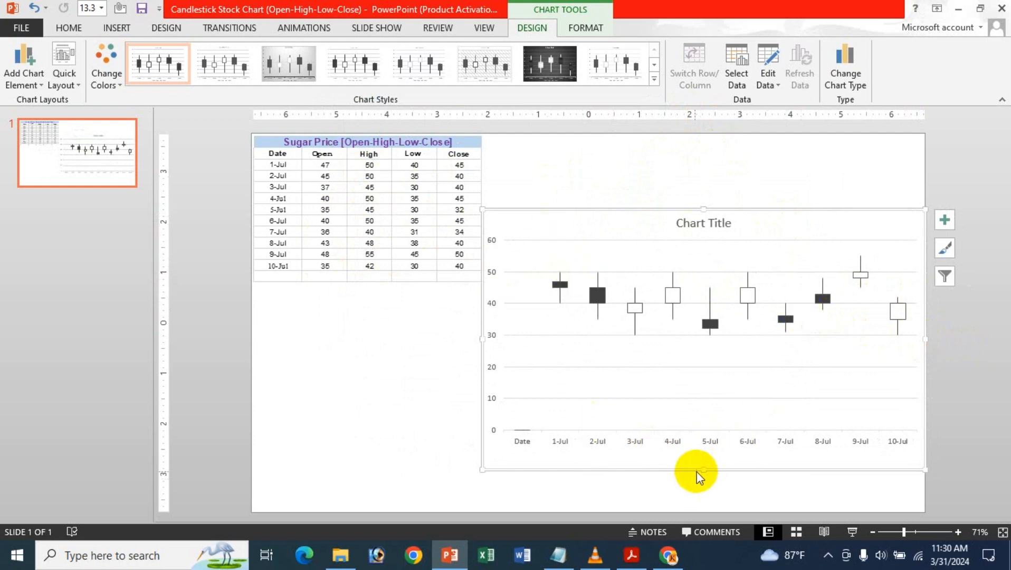
pyautogui.moveTo(704, 470); pyautogui.dragTo(703, 498)
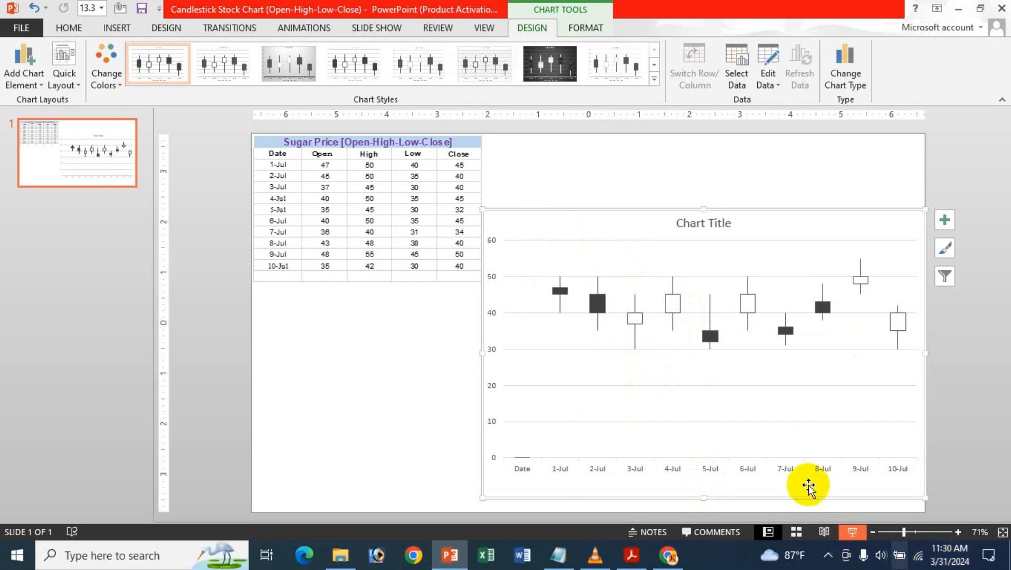
# Add data labels to the stock chart
pyautogui.moveTo(563, 291)
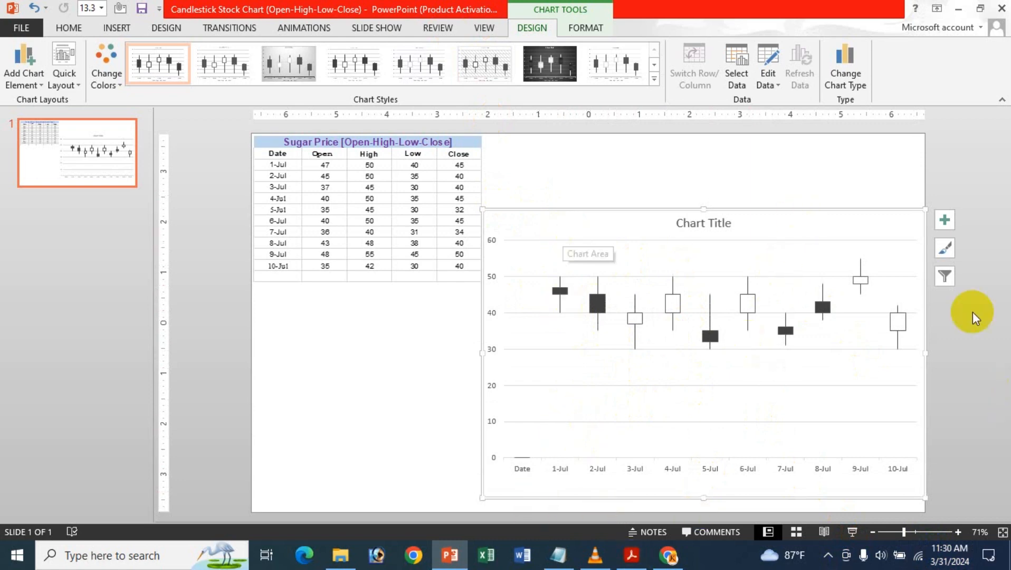
pyautogui.click(940, 221)
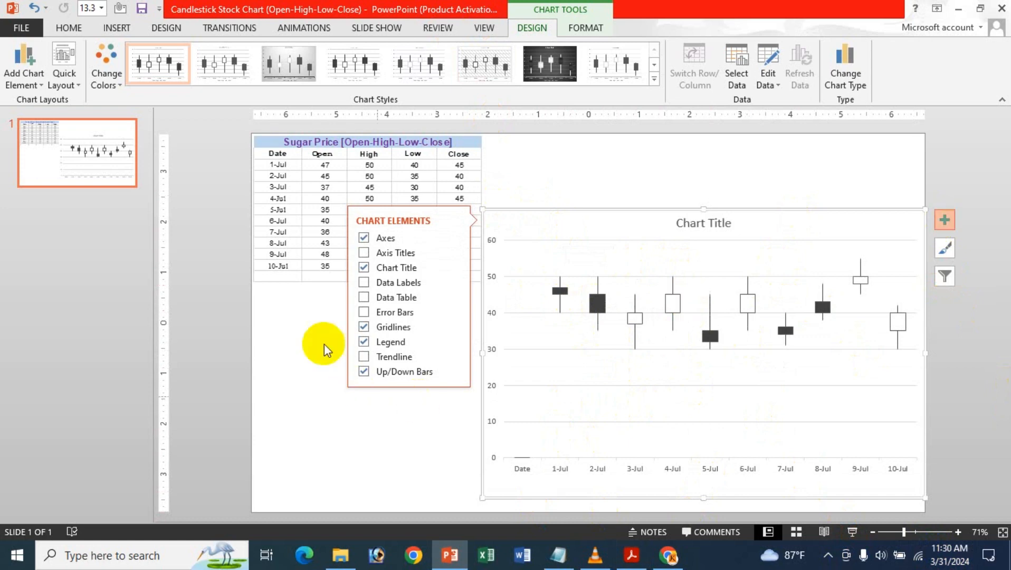
pyautogui.click(363, 283)
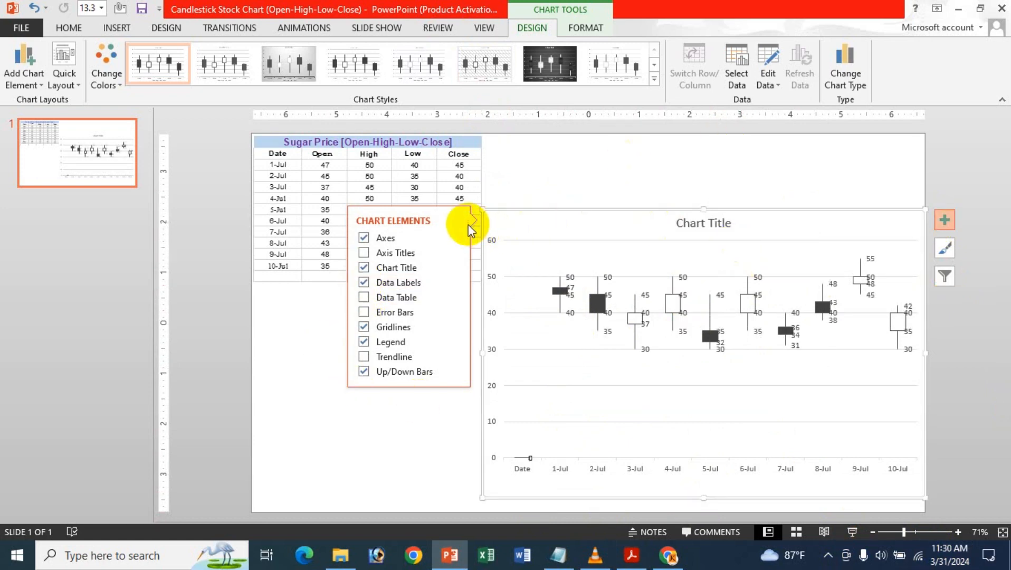
pyautogui.click(945, 221)
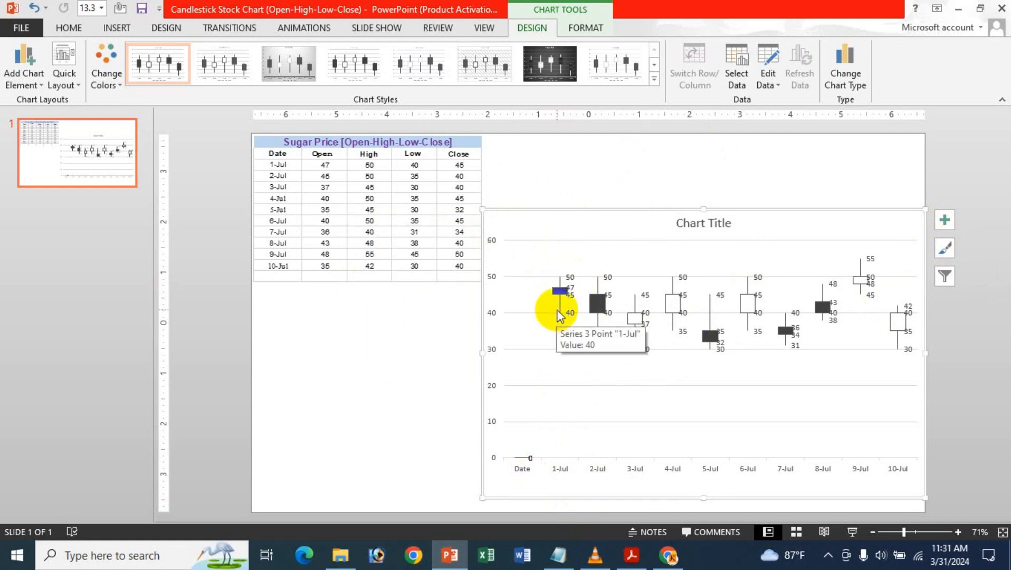
pyautogui.click(945, 275)
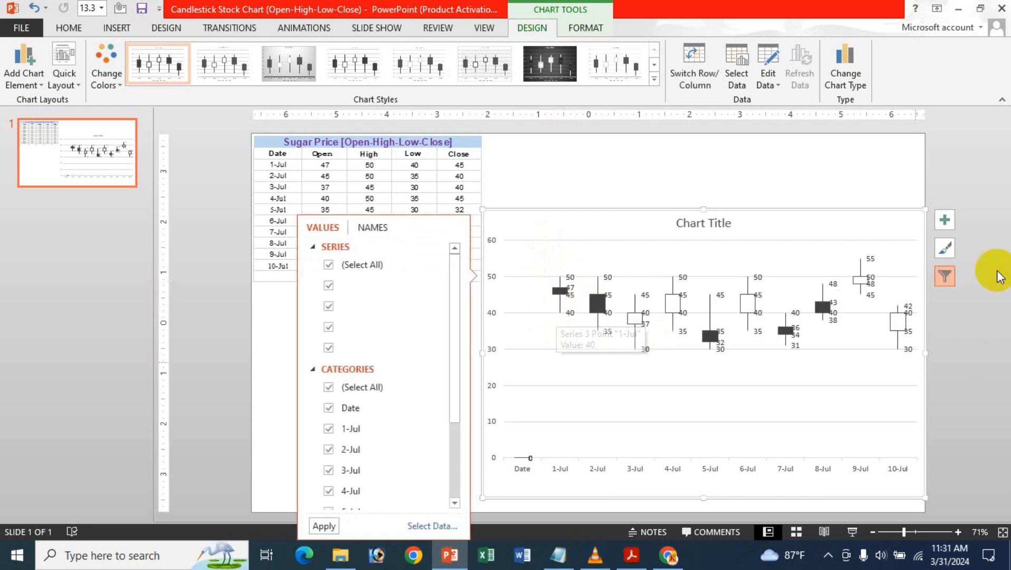
pyautogui.click(956, 285)
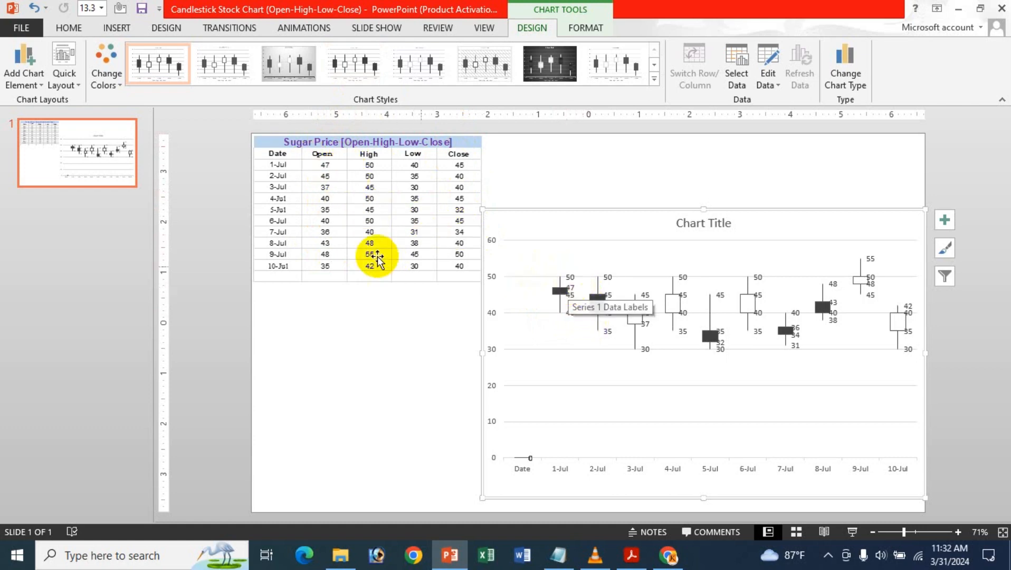
# Change the stock chart's data labels to data callouts
pyautogui.click(944, 231)
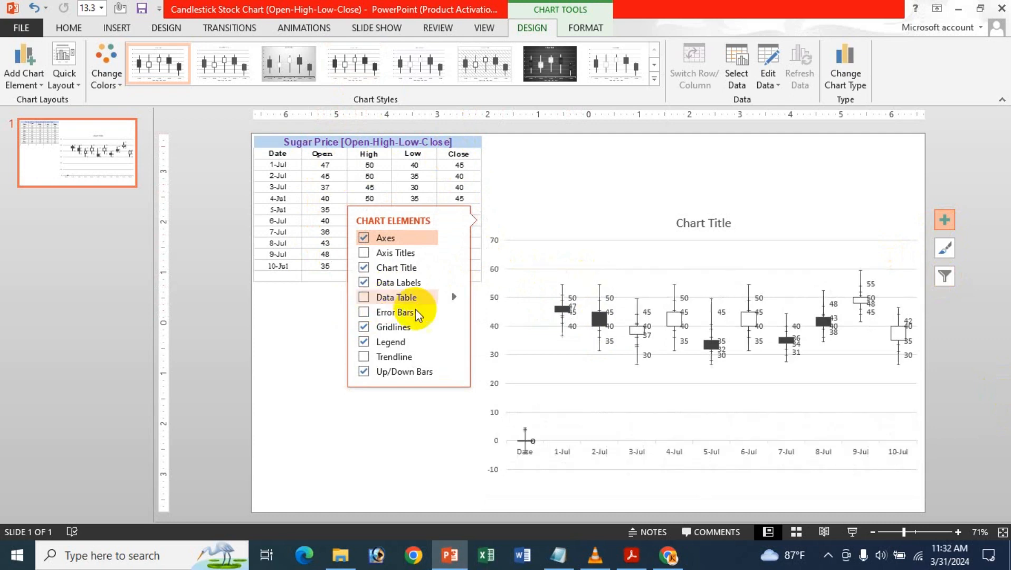
pyautogui.click(454, 283)
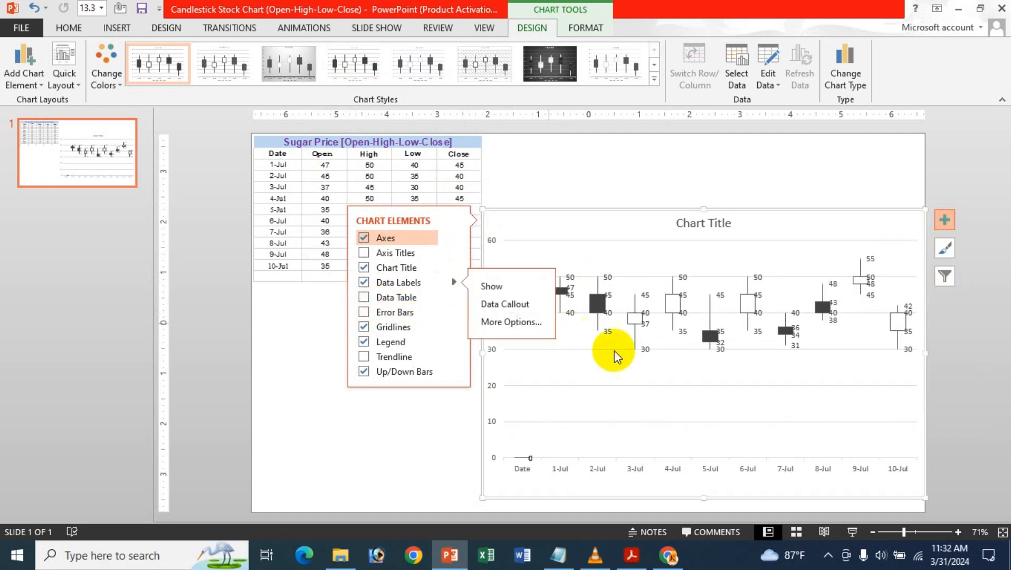
pyautogui.click(531, 306)
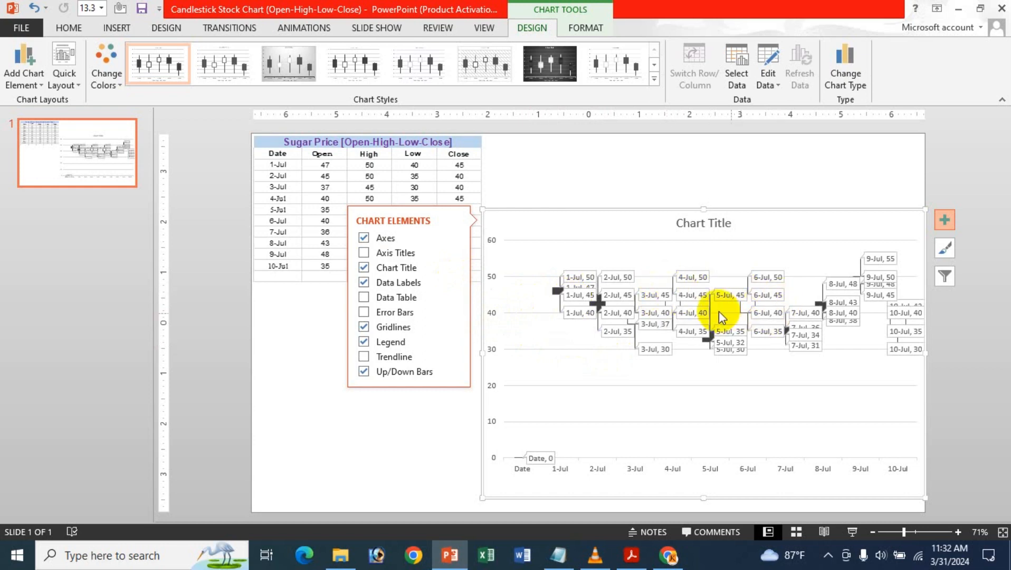
# Remove all data labels from the stock chart and deselect it
pyautogui.click(363, 281)
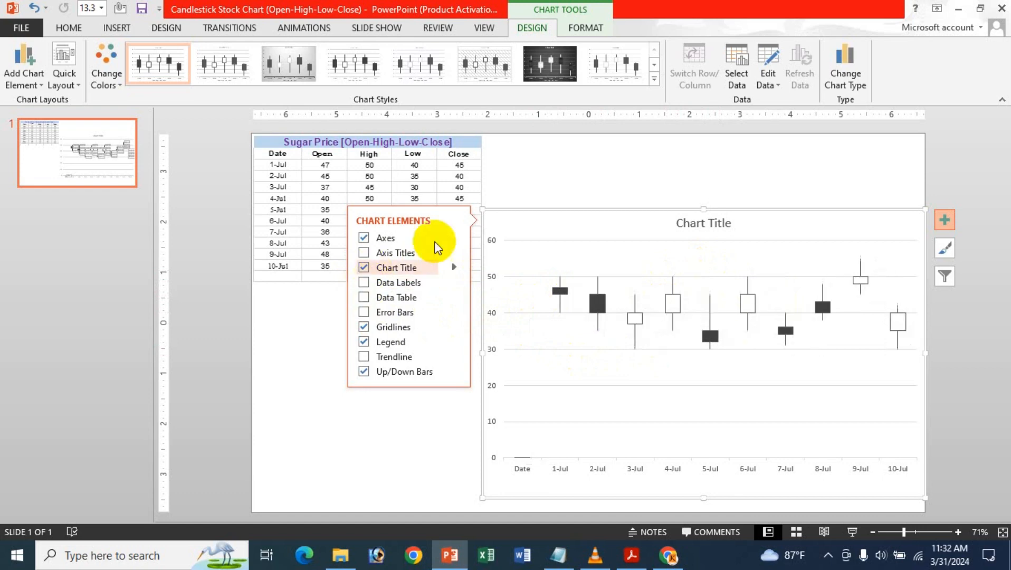
pyautogui.click(589, 156)
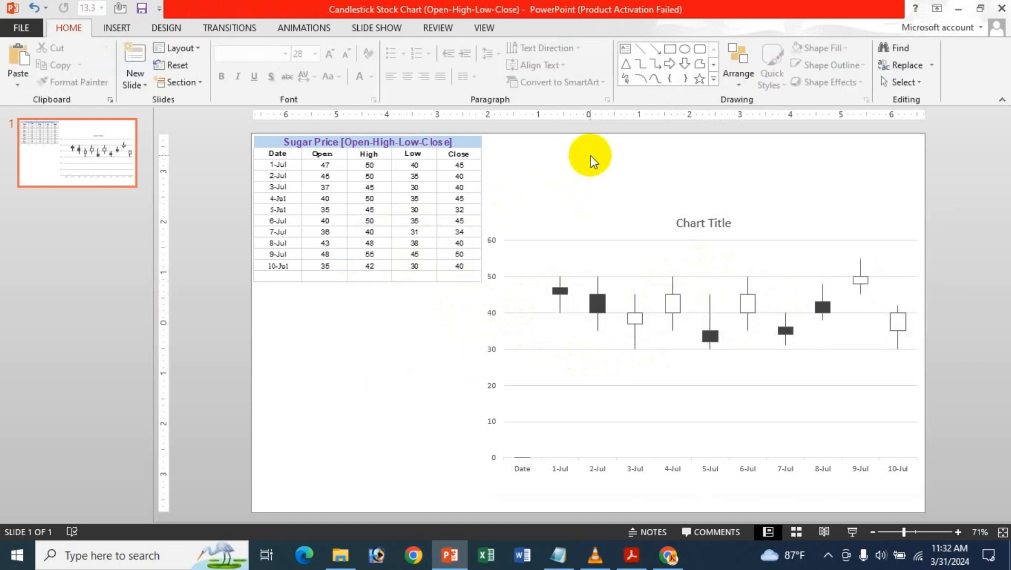
# Hide the stock chart's axes, restore them, and show the available axis options
pyautogui.click(587, 208)
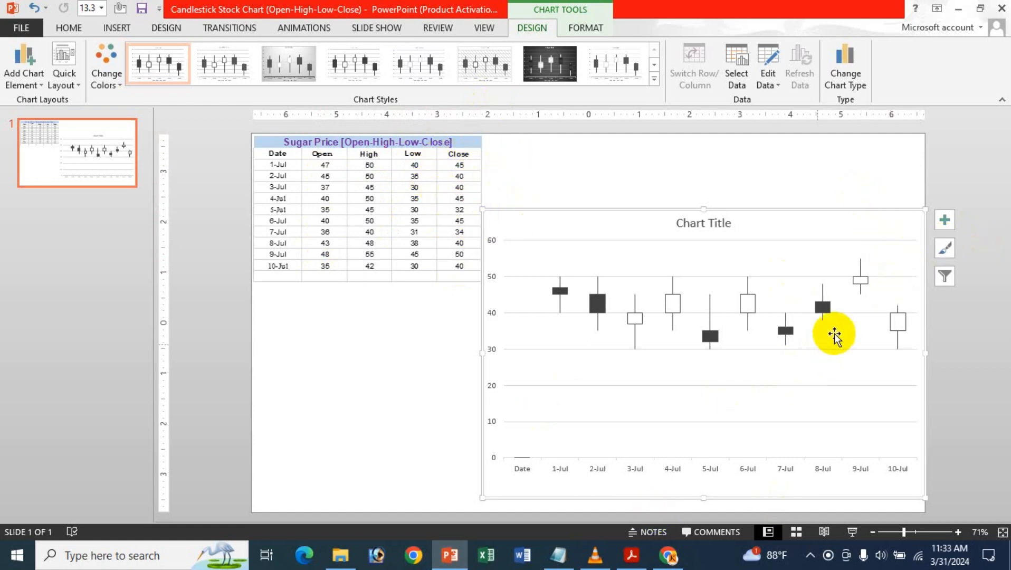
pyautogui.click(945, 220)
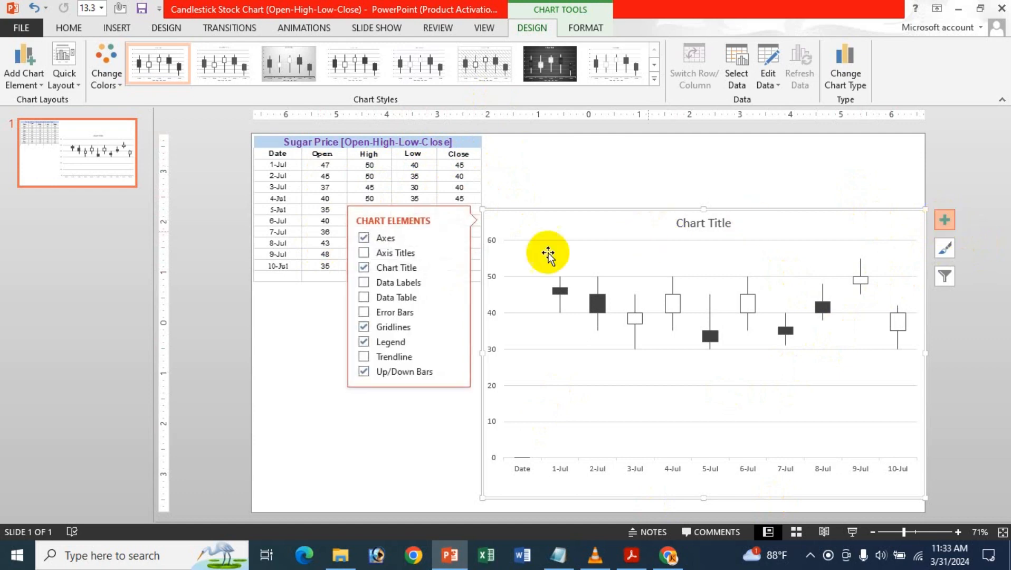
pyautogui.click(364, 238)
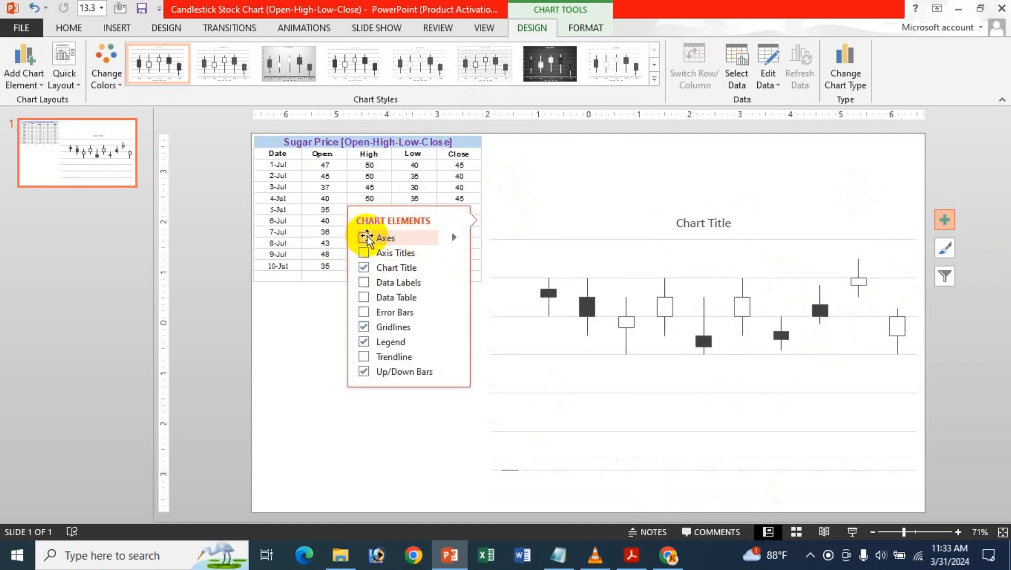
pyautogui.click(364, 238)
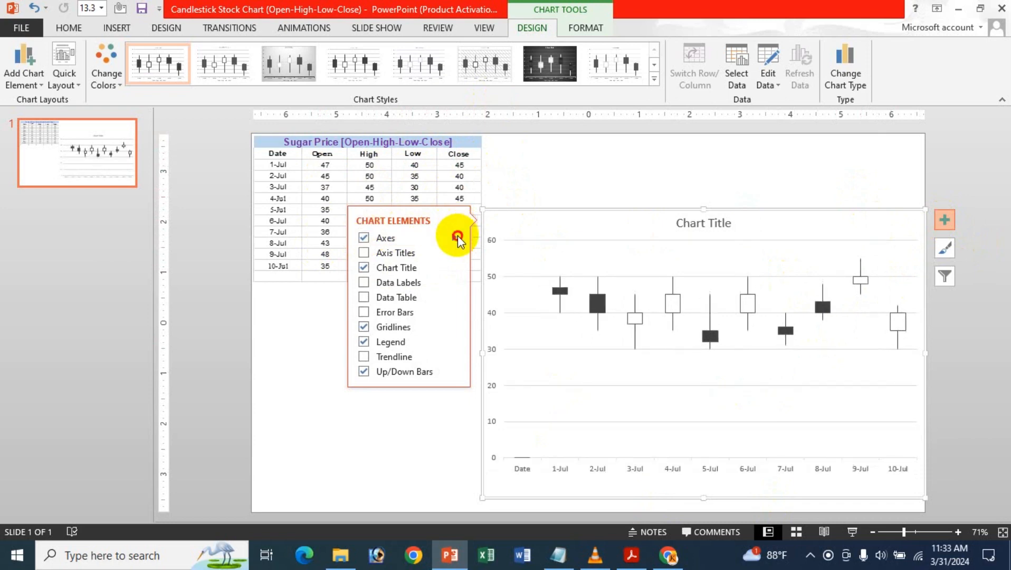
pyautogui.moveTo(458, 236)
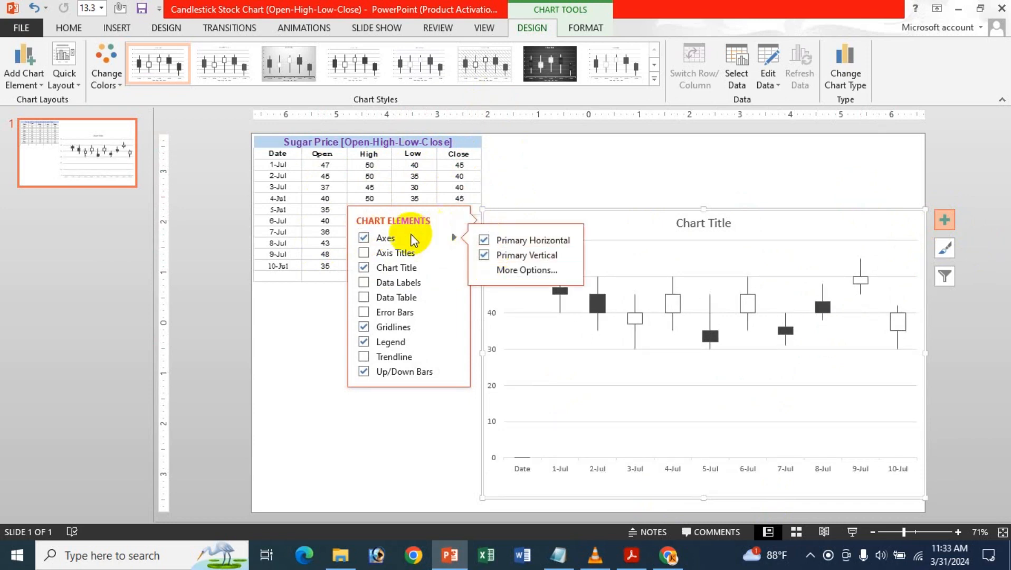
# Add axis titles to the stock chart, remove them again, and show the axis title options
pyautogui.click(364, 253)
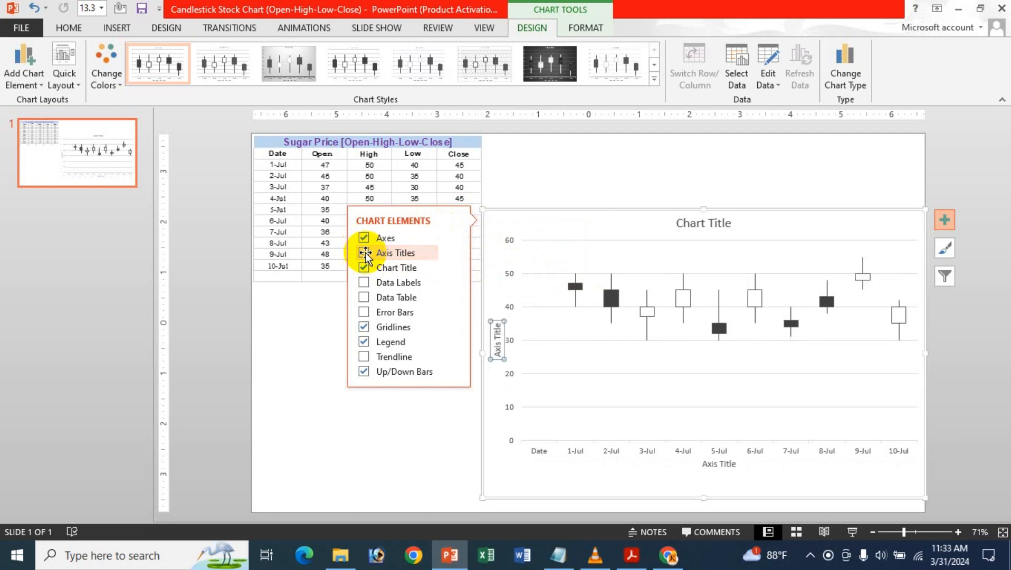
pyautogui.click(364, 254)
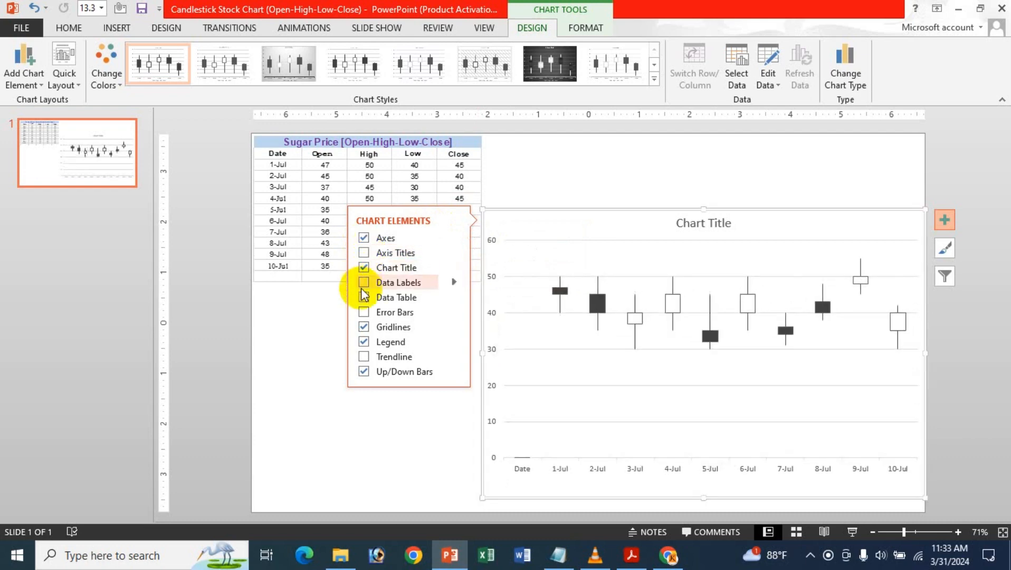
pyautogui.click(461, 254)
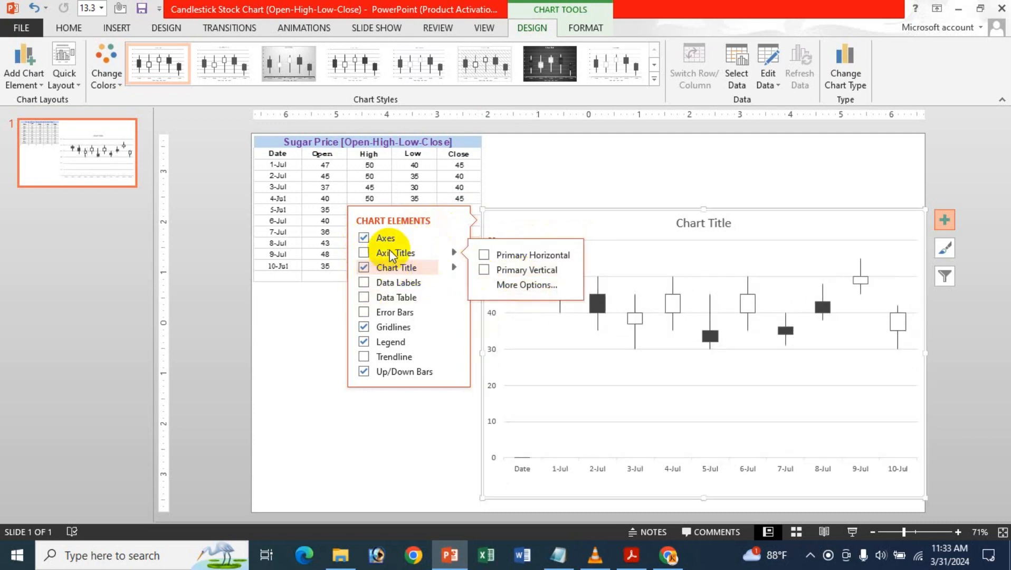
# Replace the chart's placeholder title with "Sugar Price (Open-High-Low-Close)"
pyautogui.click(364, 267)
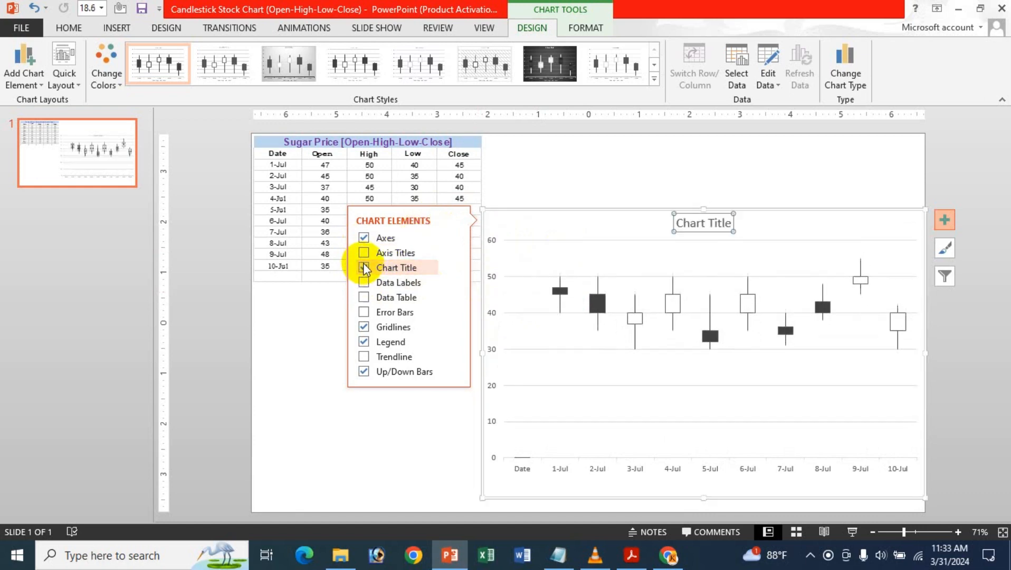
pyautogui.click(715, 222)
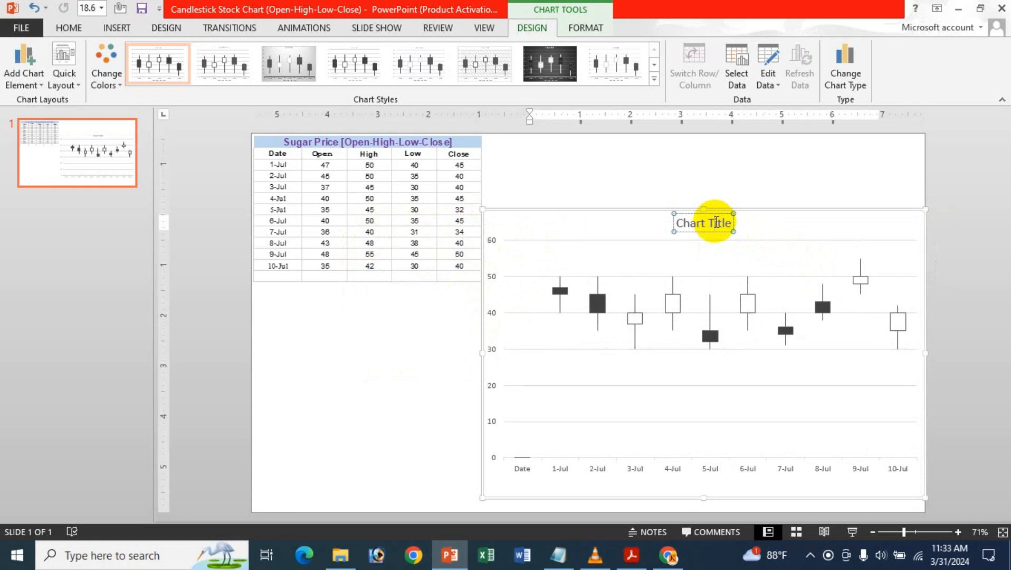
pyautogui.press('Delete')
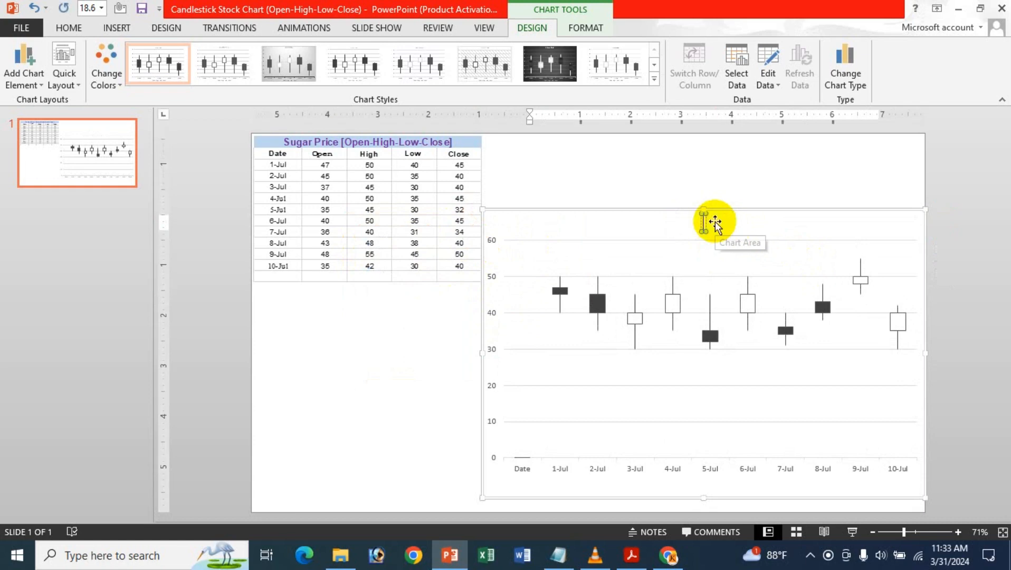
pyautogui.write('Su')
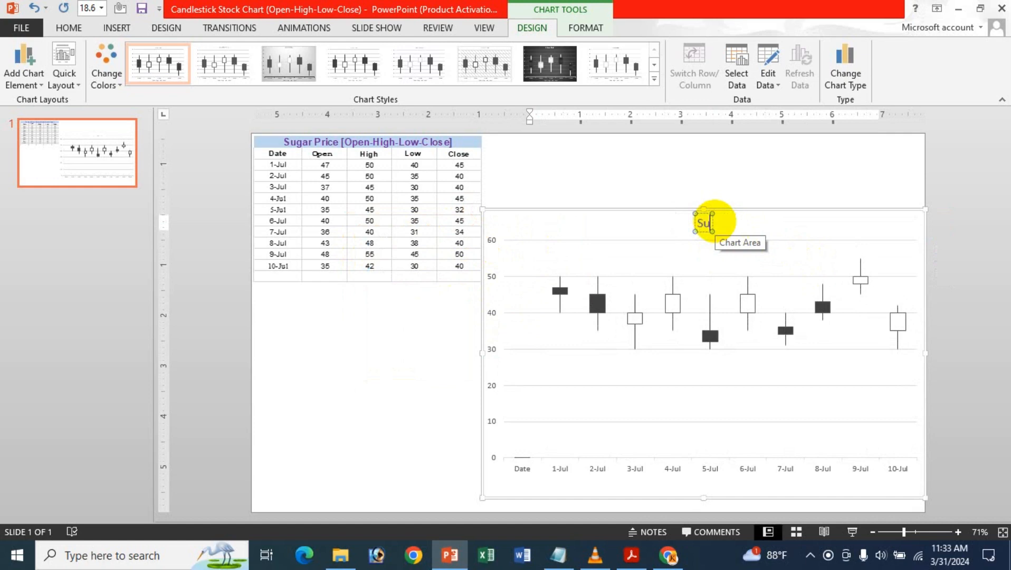
pyautogui.write('gar')
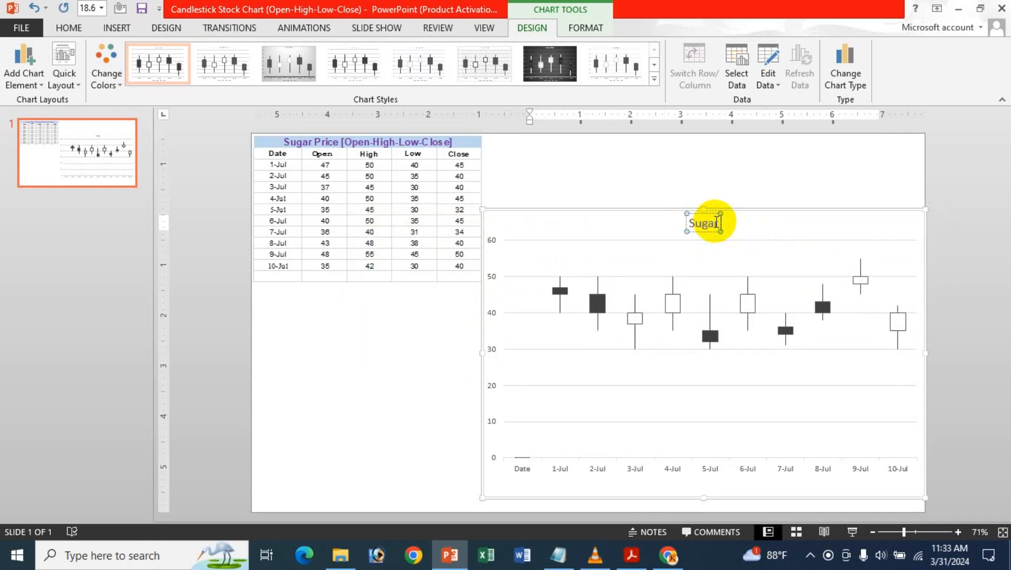
pyautogui.write(' Pri')
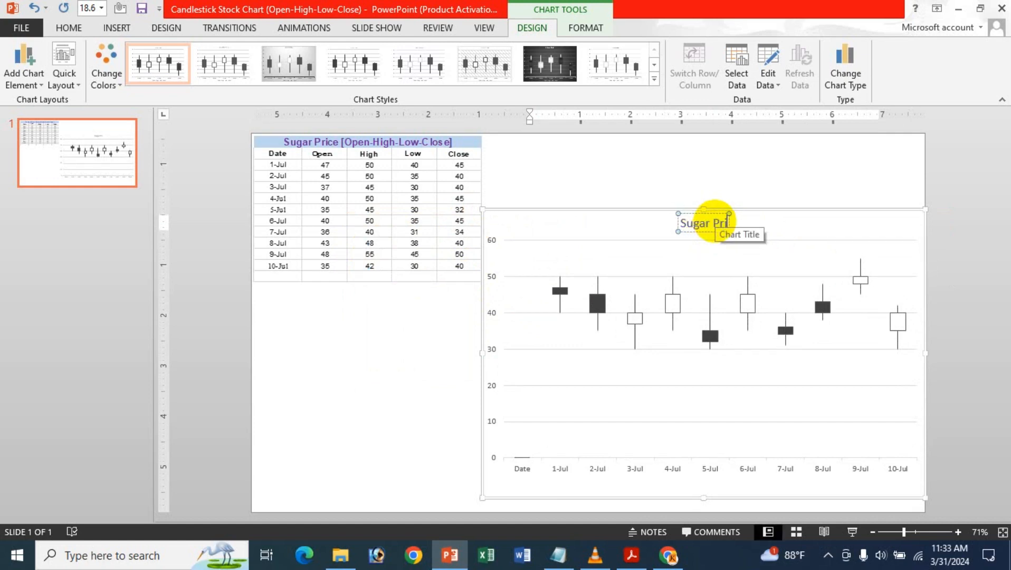
pyautogui.write('ce')
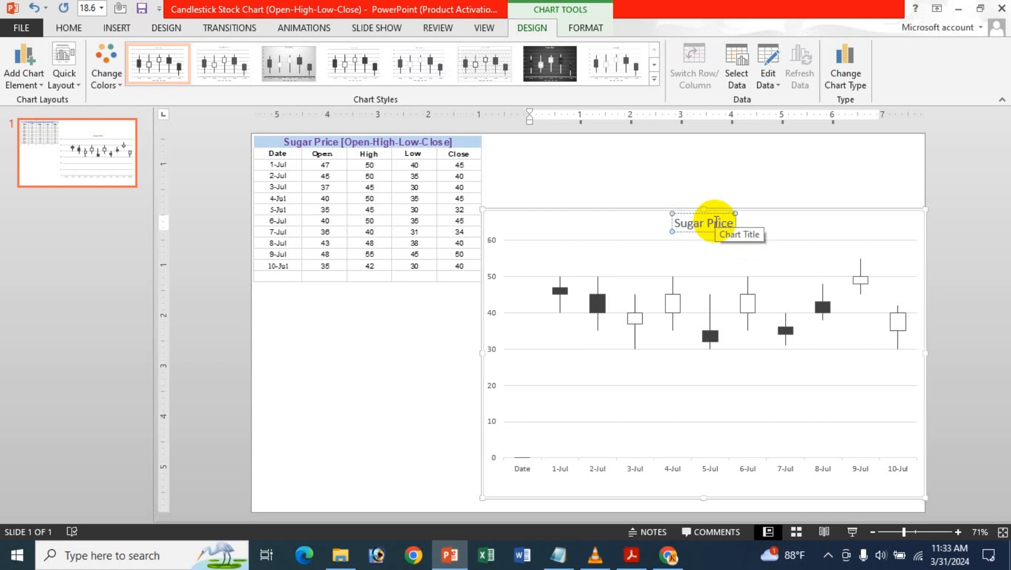
pyautogui.write(' (')
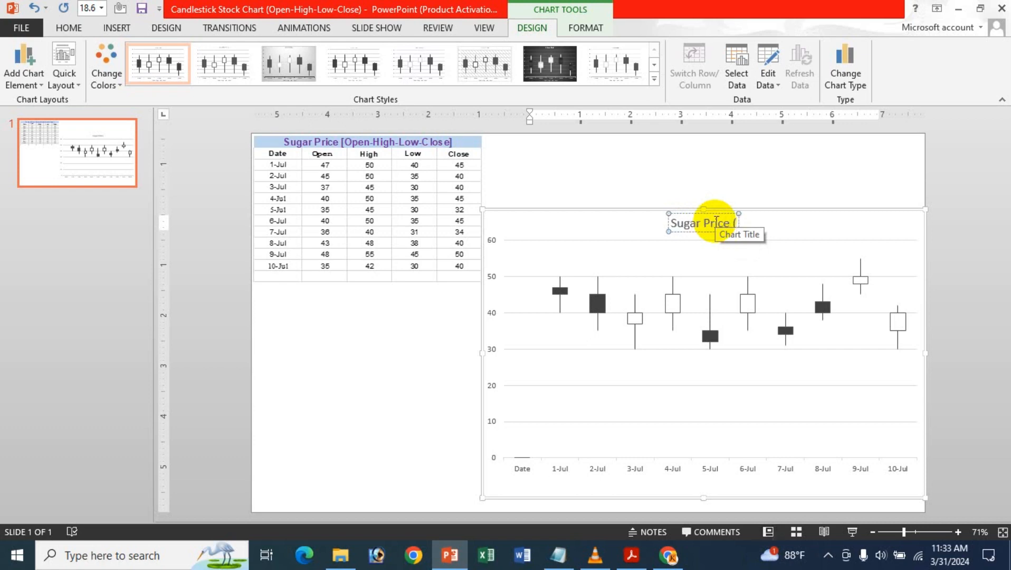
pyautogui.write('Ope')
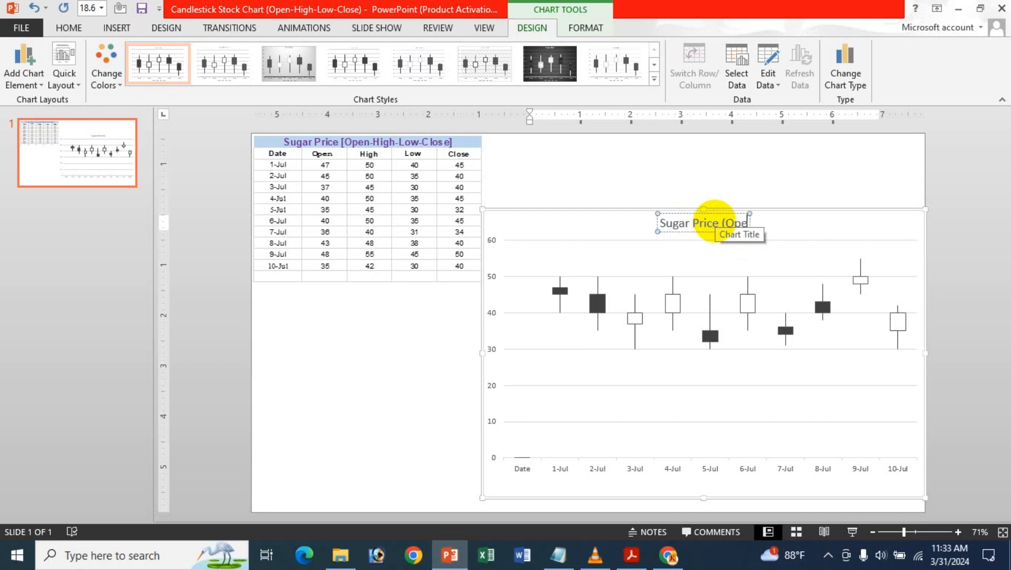
pyautogui.write('n-')
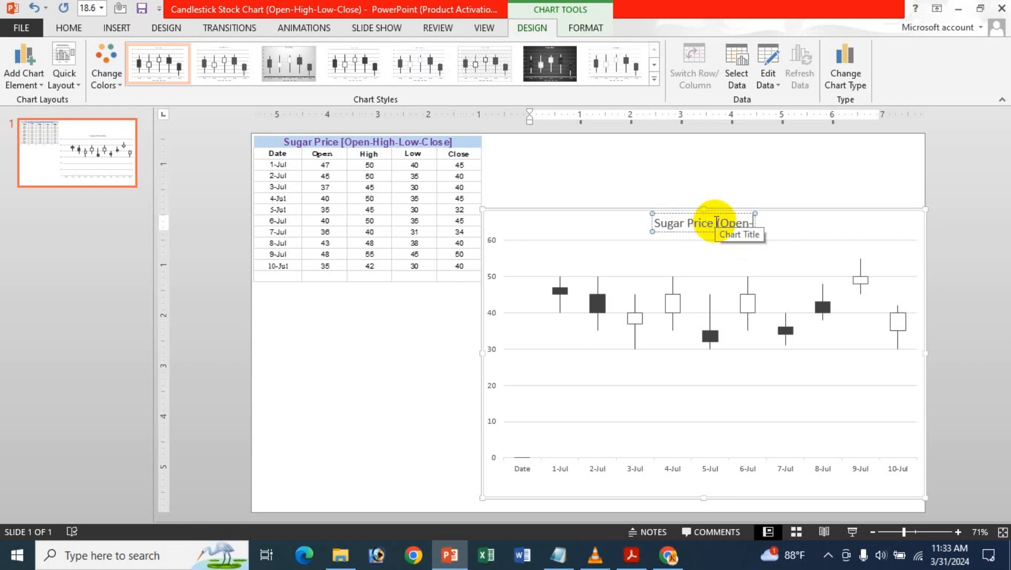
pyautogui.press('BackSpace')
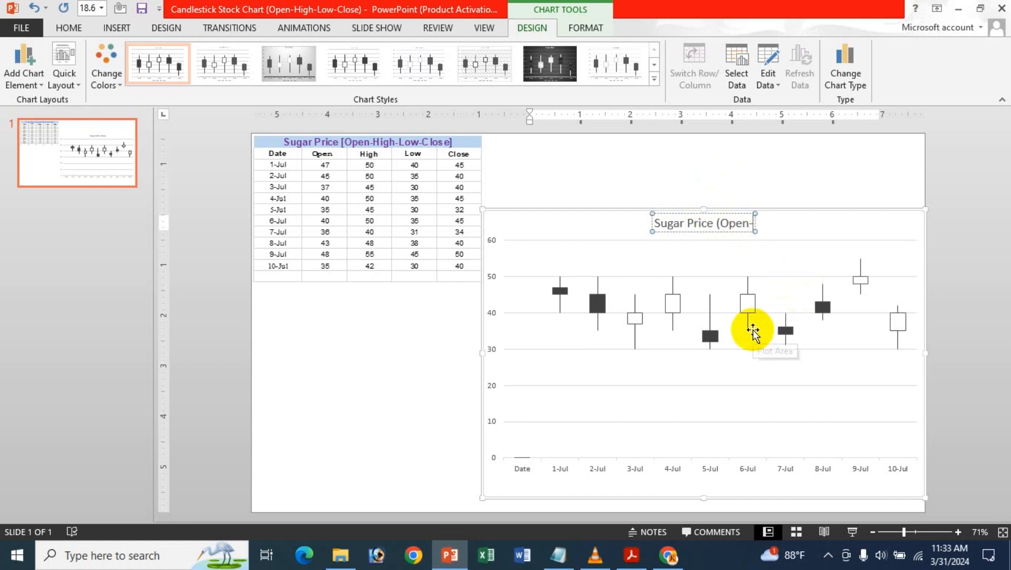
pyautogui.write('Hi')
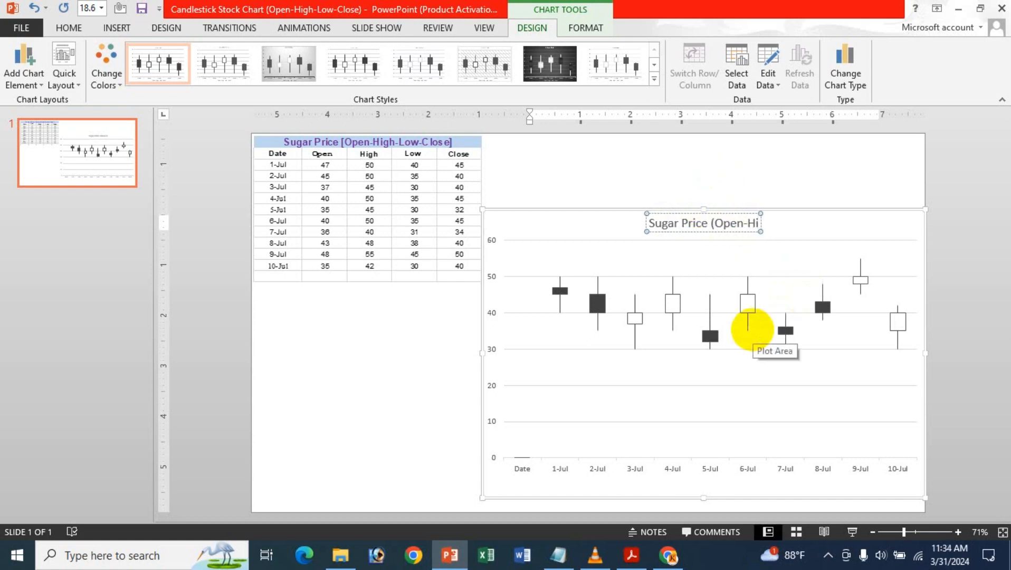
pyautogui.write('gh')
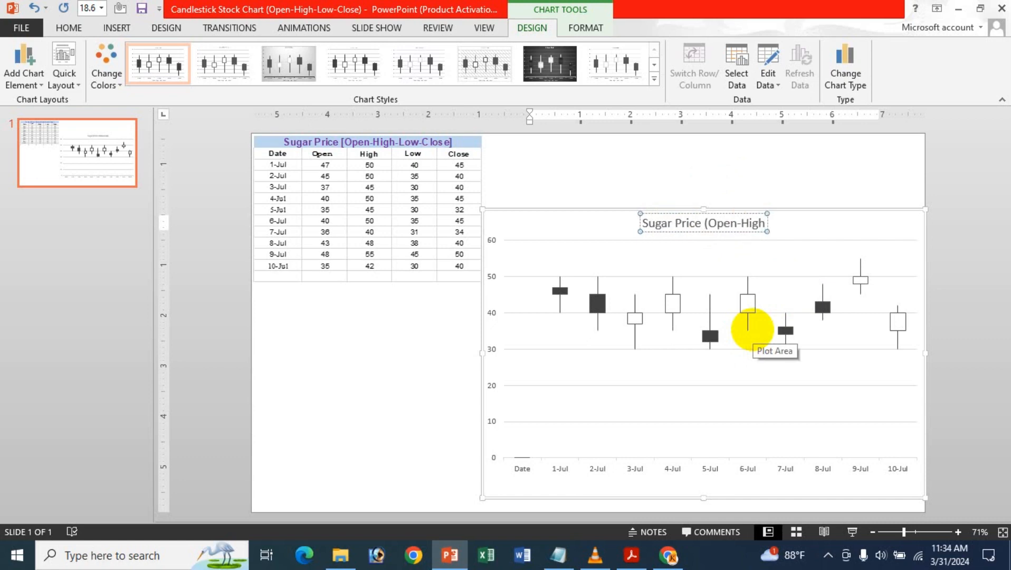
pyautogui.write('-')
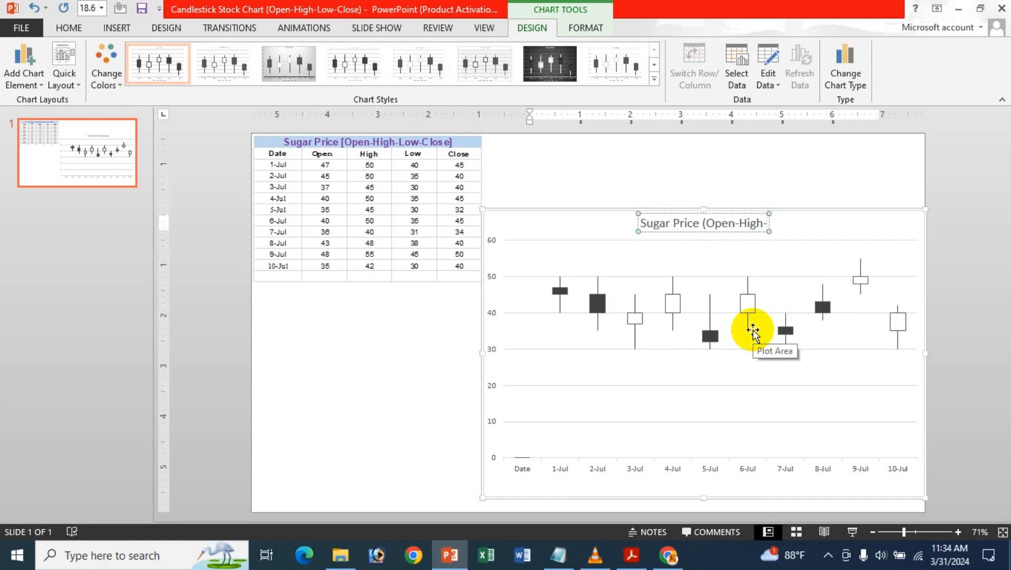
pyautogui.write('Low')
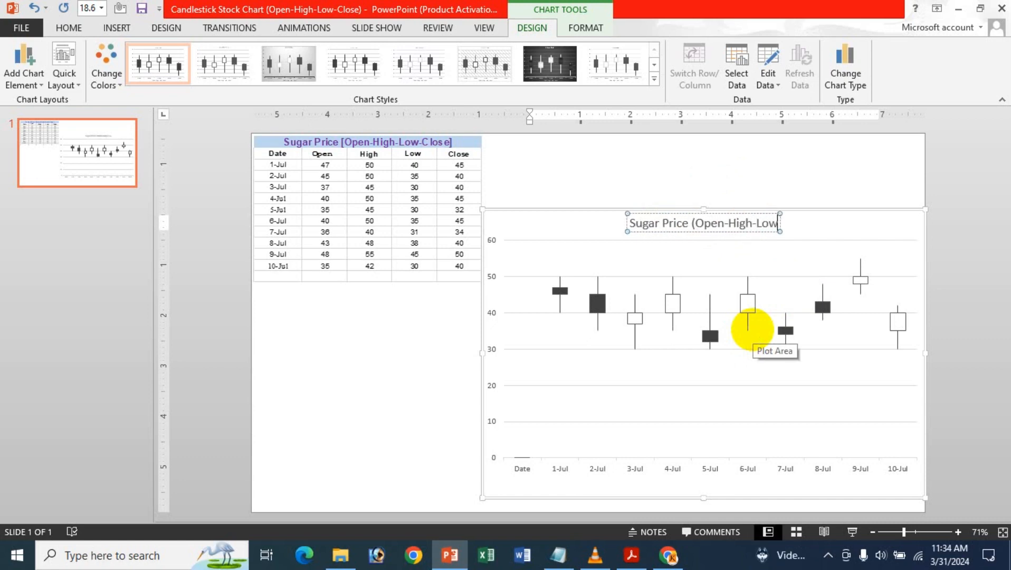
pyautogui.write('-')
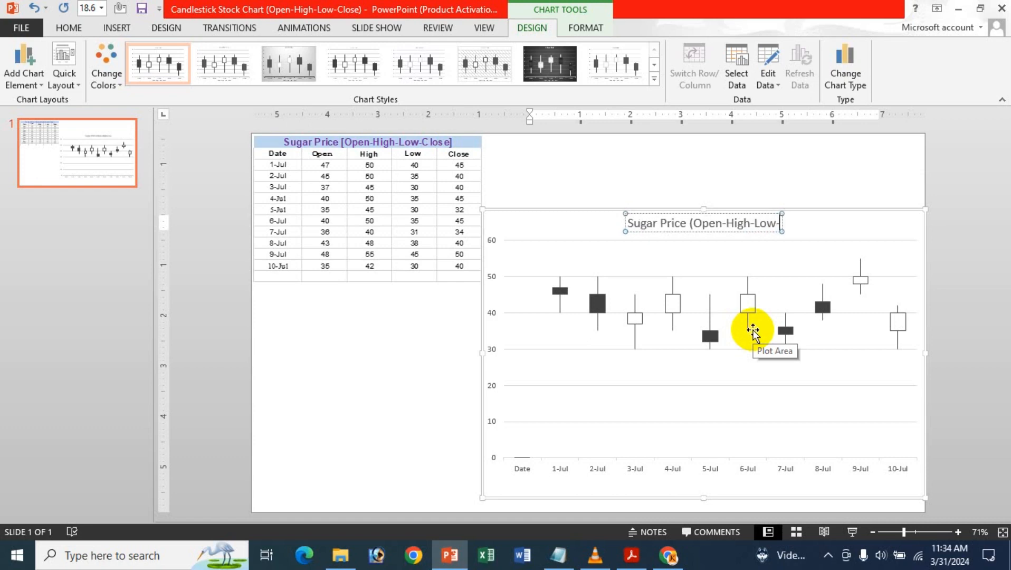
pyautogui.write('Close')
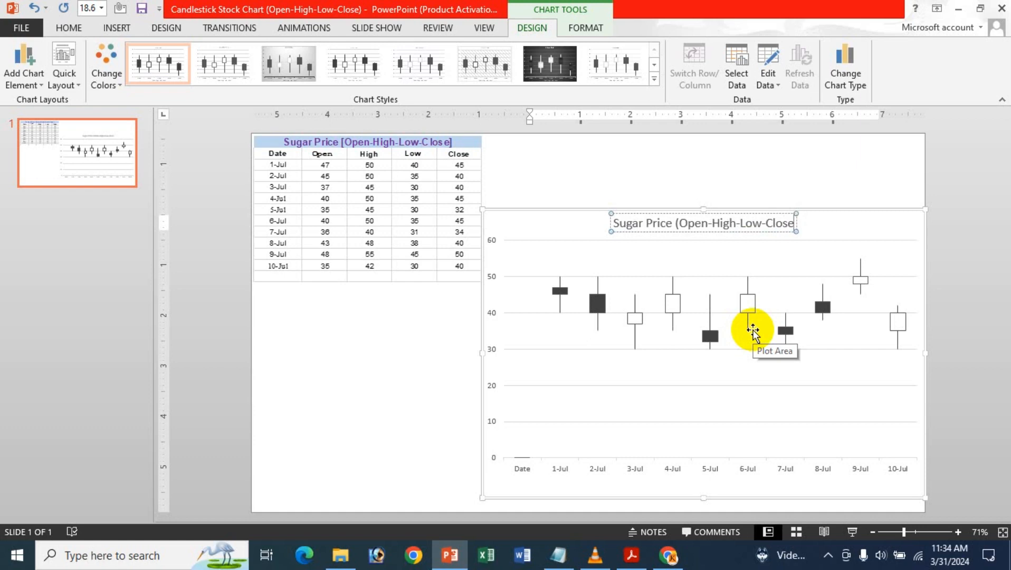
pyautogui.write(')')
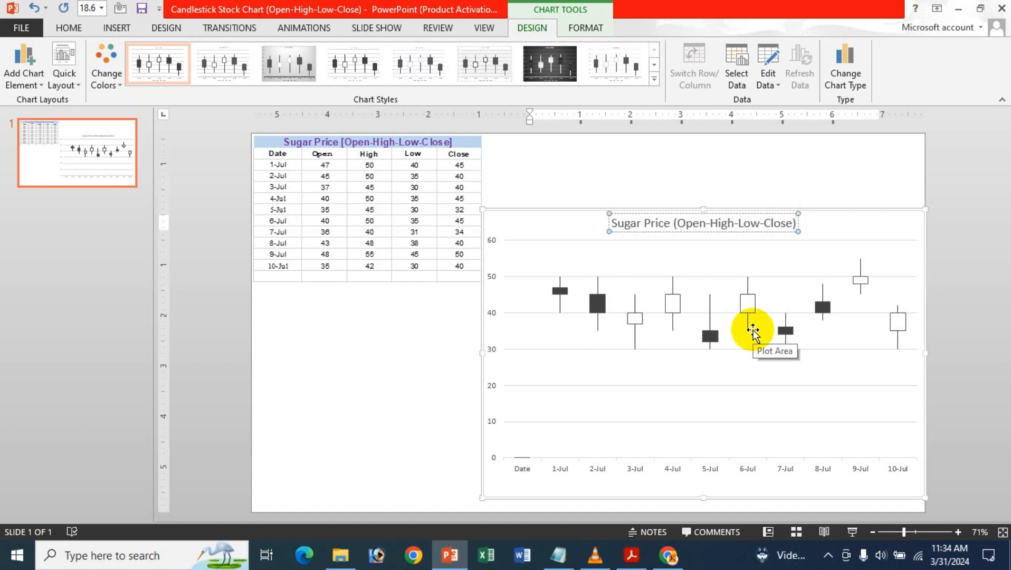
pyautogui.click(826, 222)
# Open the chart title's additional options through its chart elements, review the fill choices, and close the formatting options
pyautogui.click(945, 220)
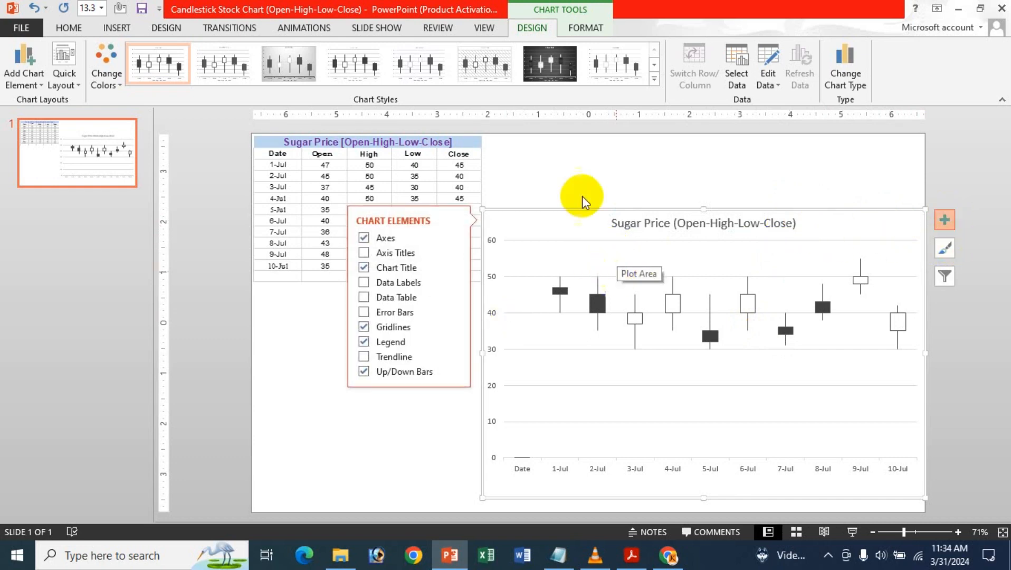
pyautogui.click(457, 270)
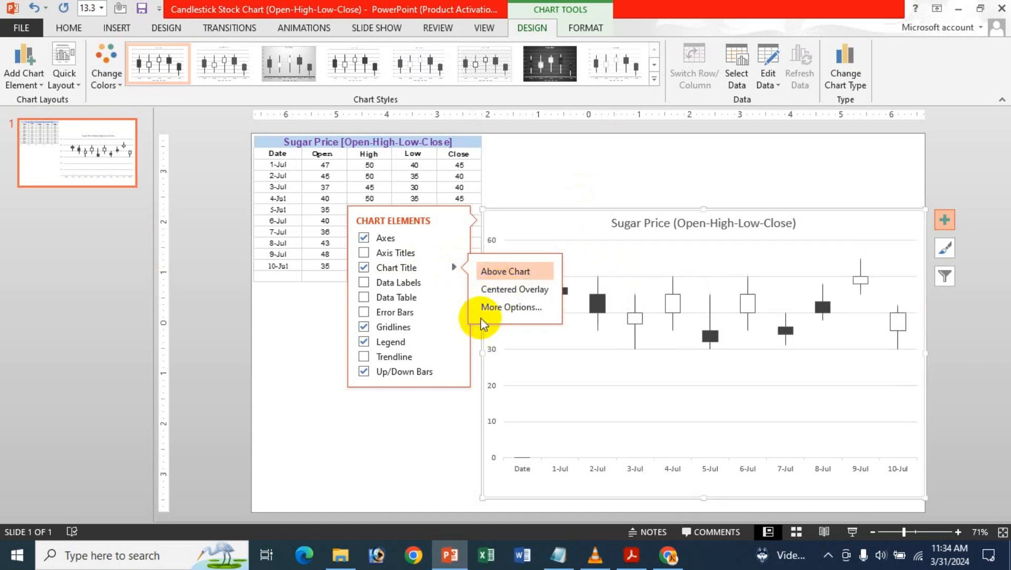
pyautogui.click(511, 307)
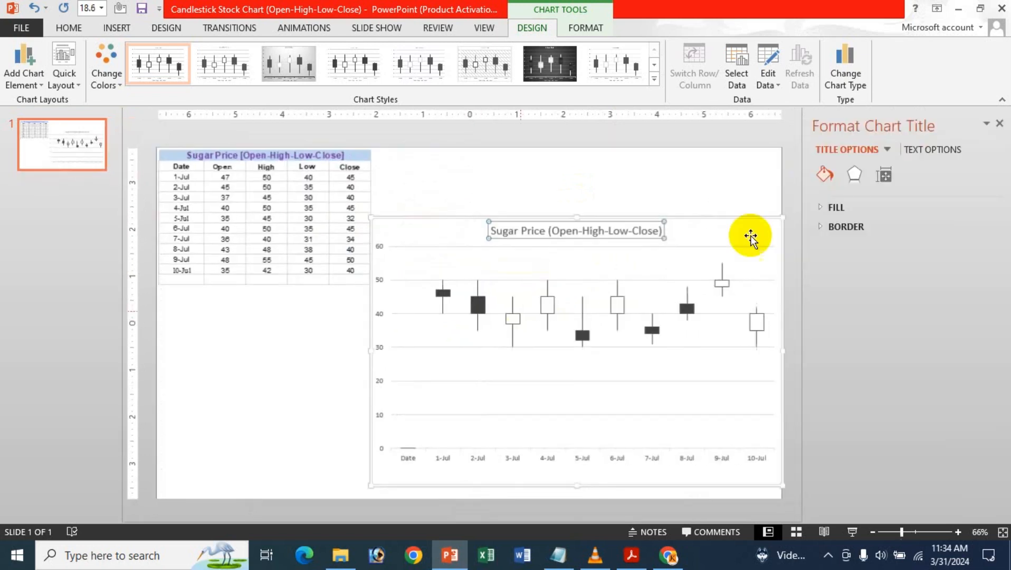
pyautogui.click(861, 209)
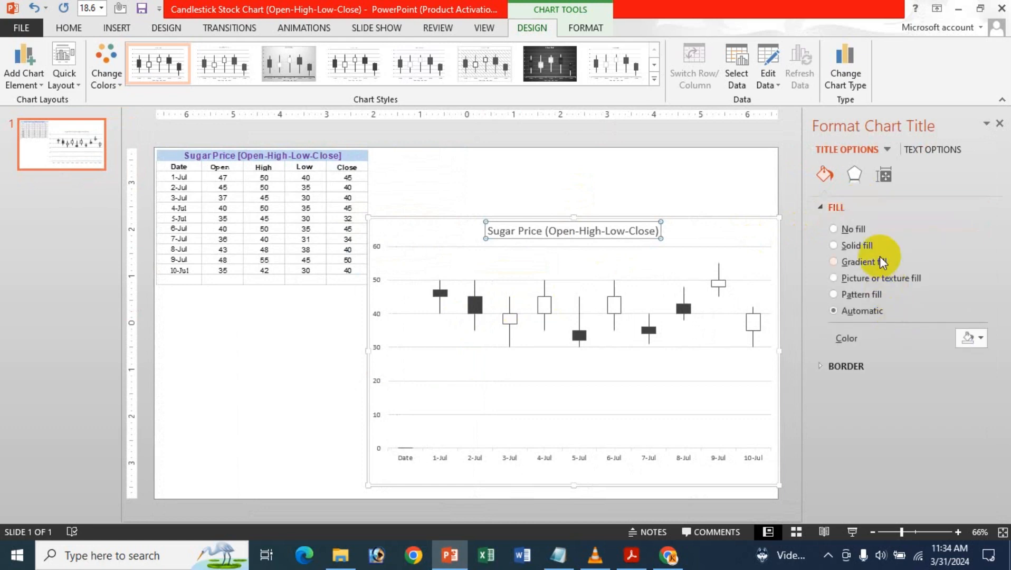
pyautogui.click(839, 209)
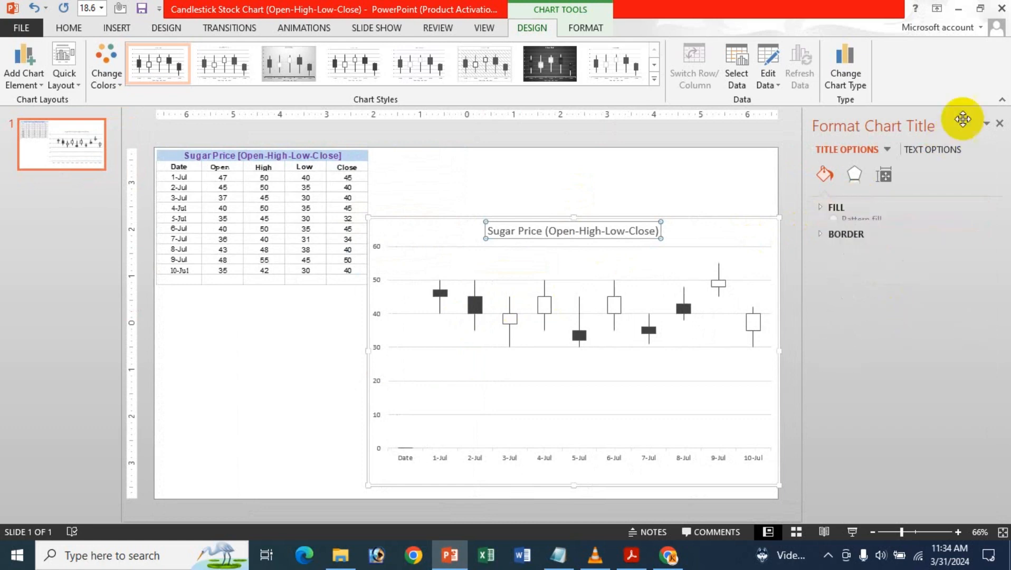
pyautogui.click(999, 125)
# Show the chart title's formatting options directly from the title and again through Add Chart Element, closing them each time
pyautogui.doubleClick(745, 231)
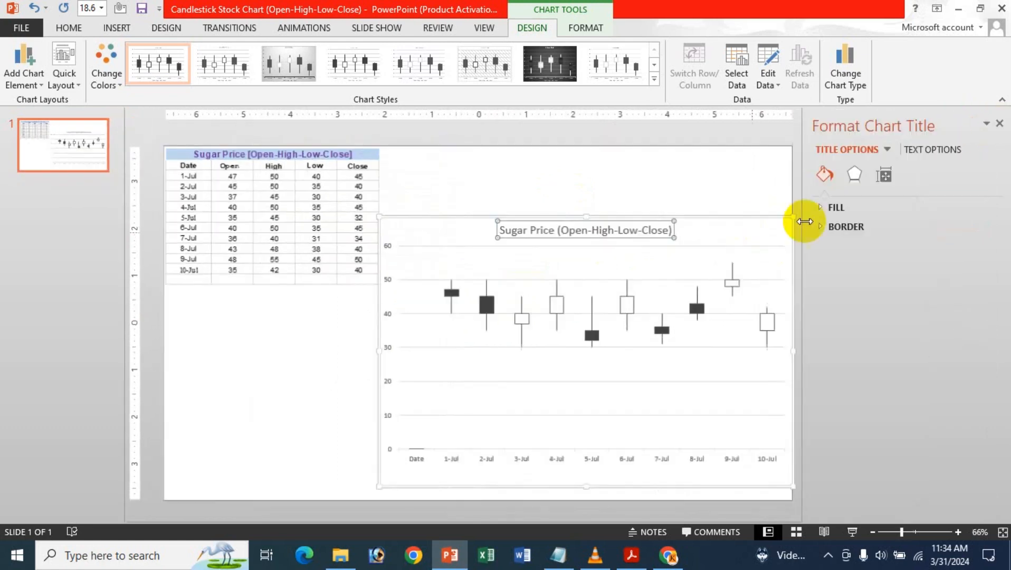
pyautogui.click(999, 123)
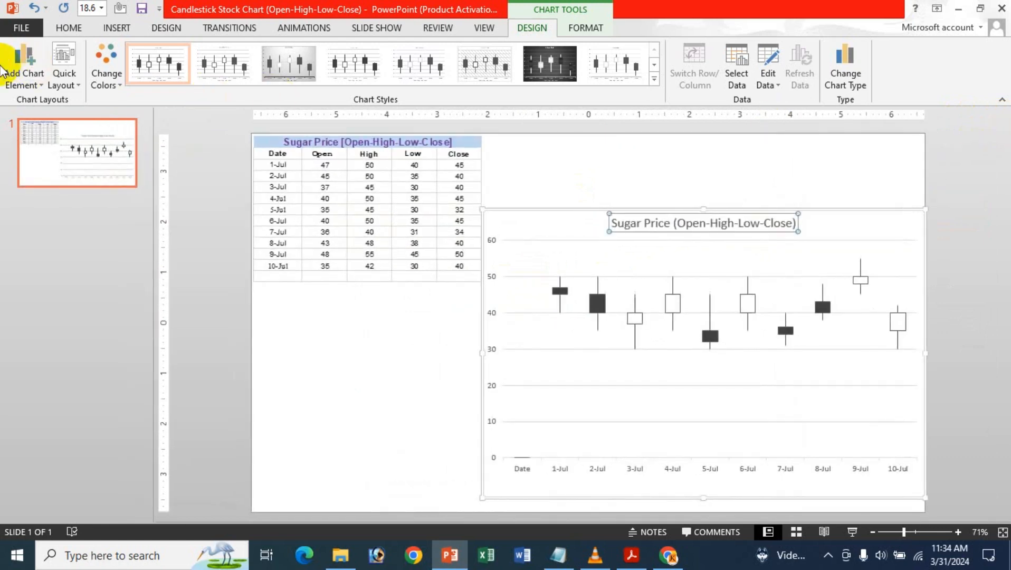
pyautogui.click(6, 82)
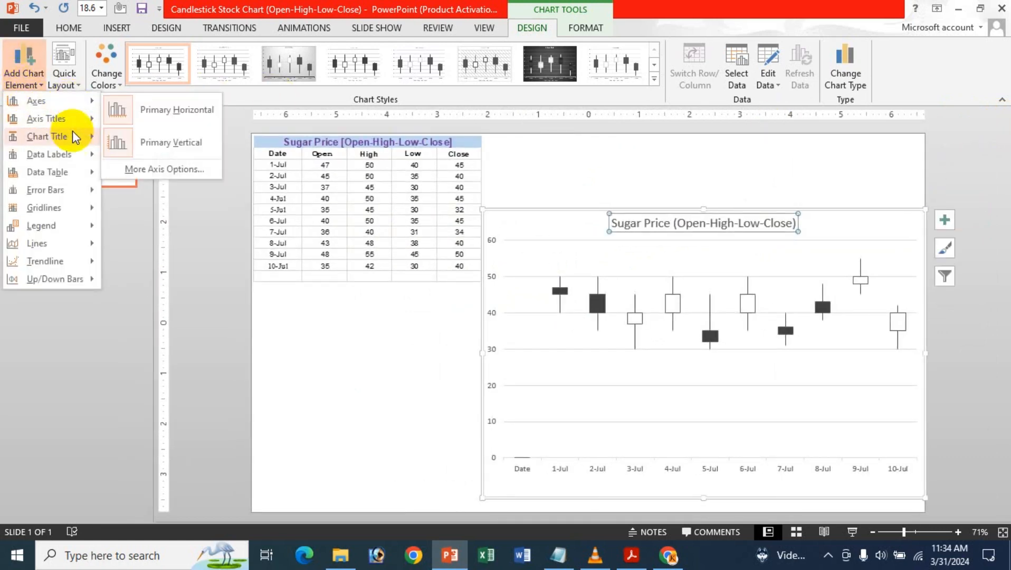
pyautogui.moveTo(73, 133)
pyautogui.click(172, 235)
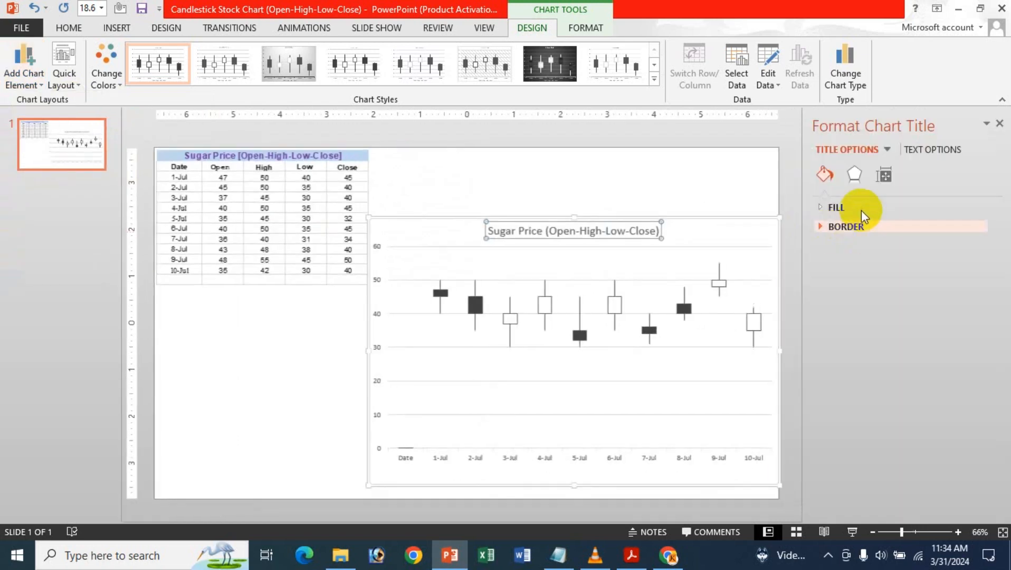
pyautogui.click(1000, 123)
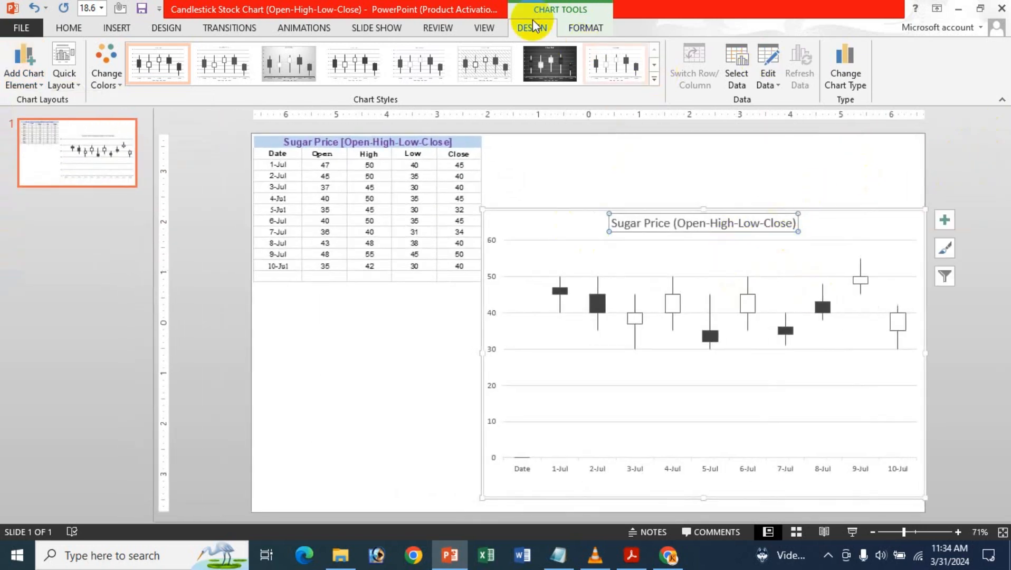
# Open the formatting options for the selected chart title with Format Selection and expand its fill settings
pyautogui.click(587, 29)
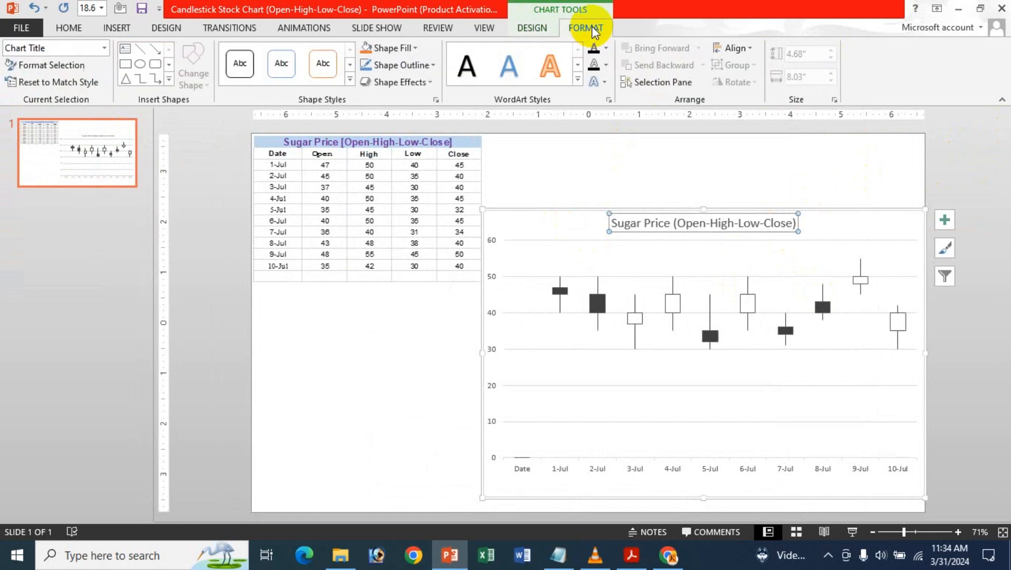
pyautogui.click(58, 66)
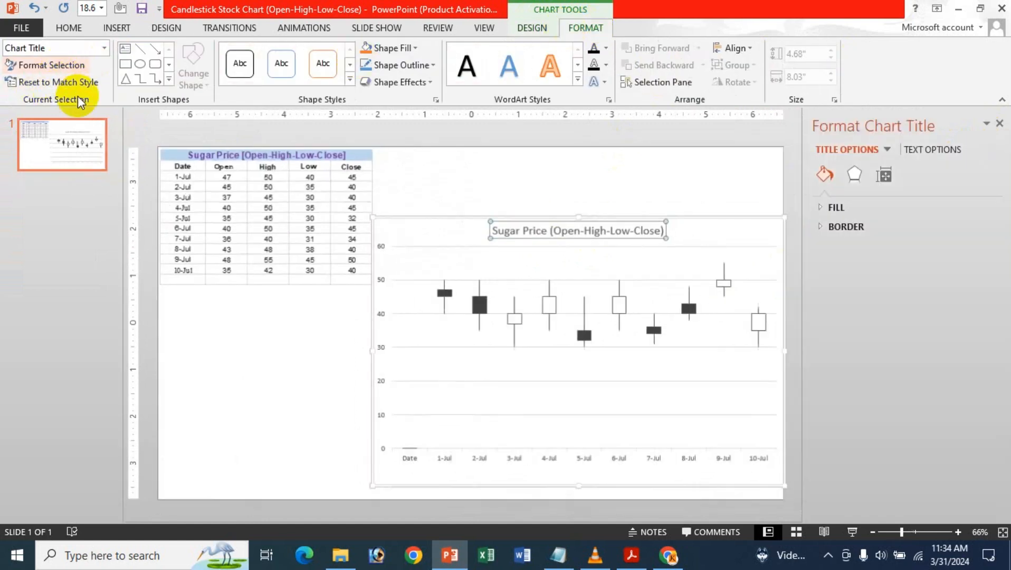
pyautogui.click(870, 209)
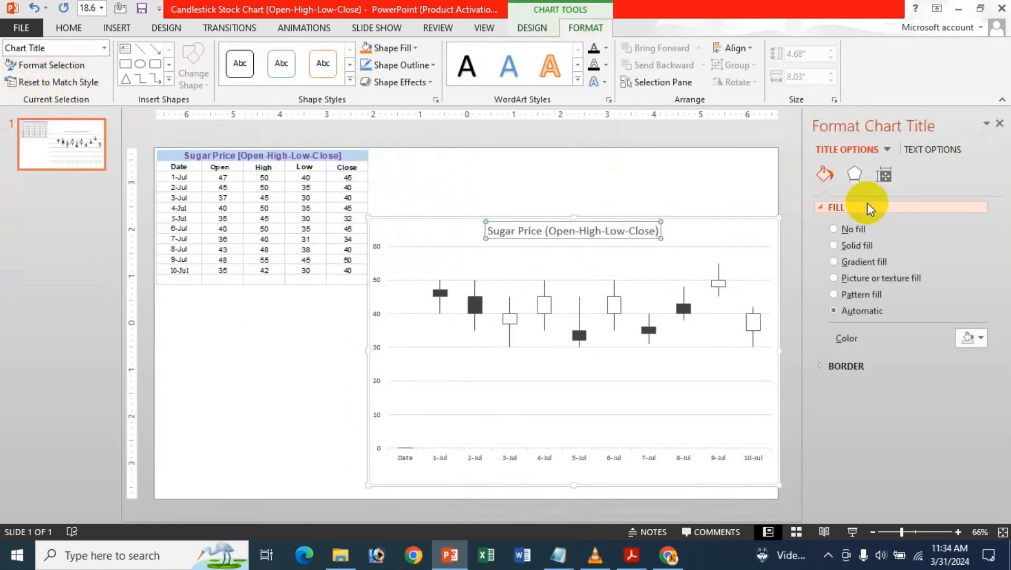
# Try a gradient fill, a solid fill and no fill on the chart title
pyautogui.click(860, 263)
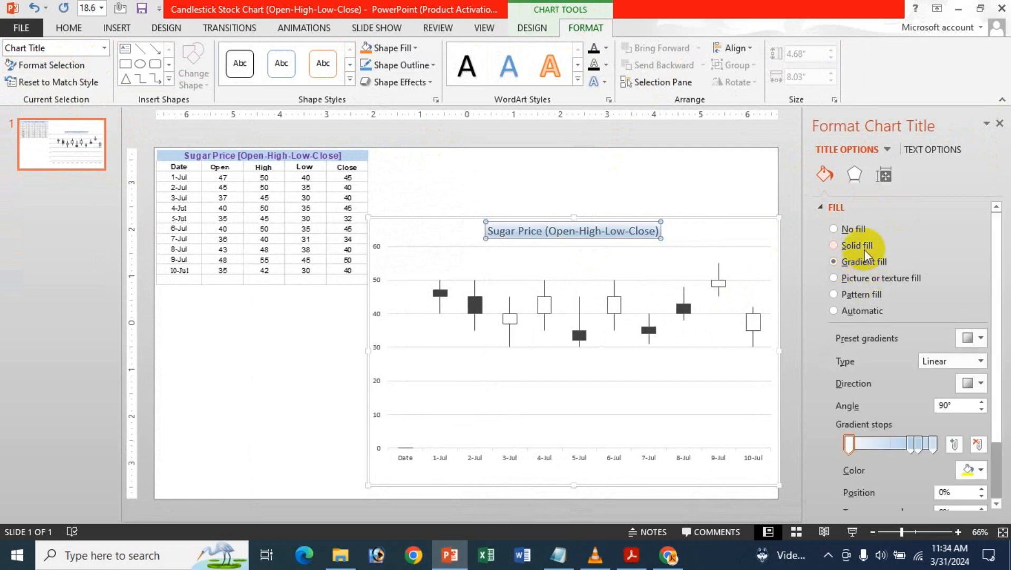
pyautogui.click(860, 247)
pyautogui.click(855, 229)
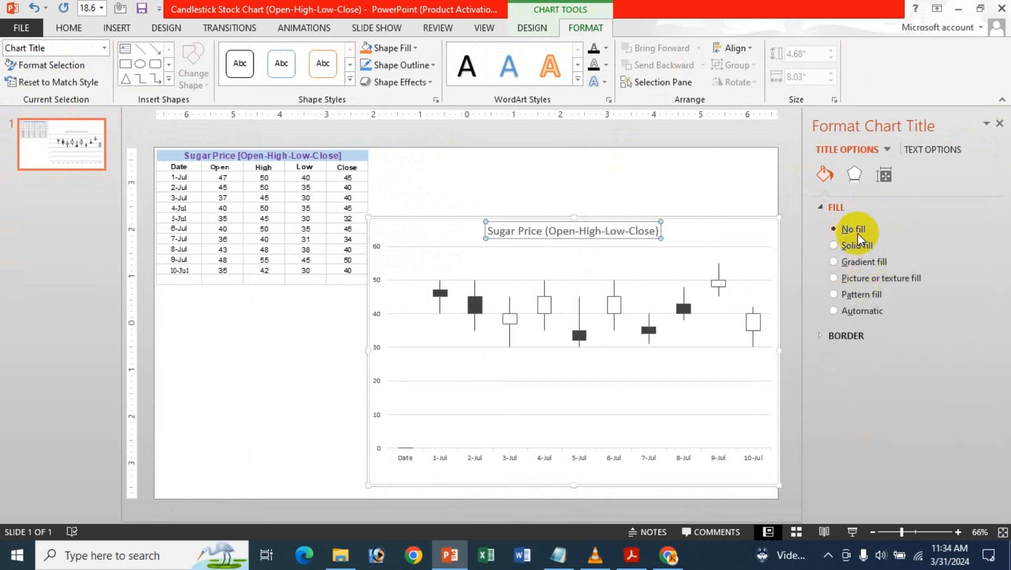
# Apply a pattern fill to the chart title with a yellow foreground and the solid diamond pattern
pyautogui.click(858, 295)
pyautogui.scroll(-1, 967, 481)
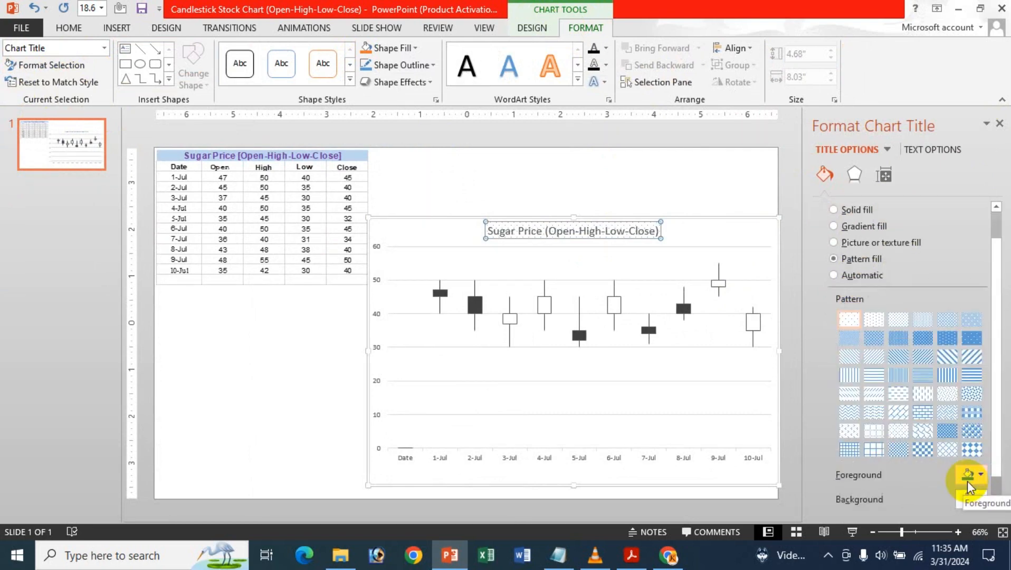
pyautogui.click(968, 475)
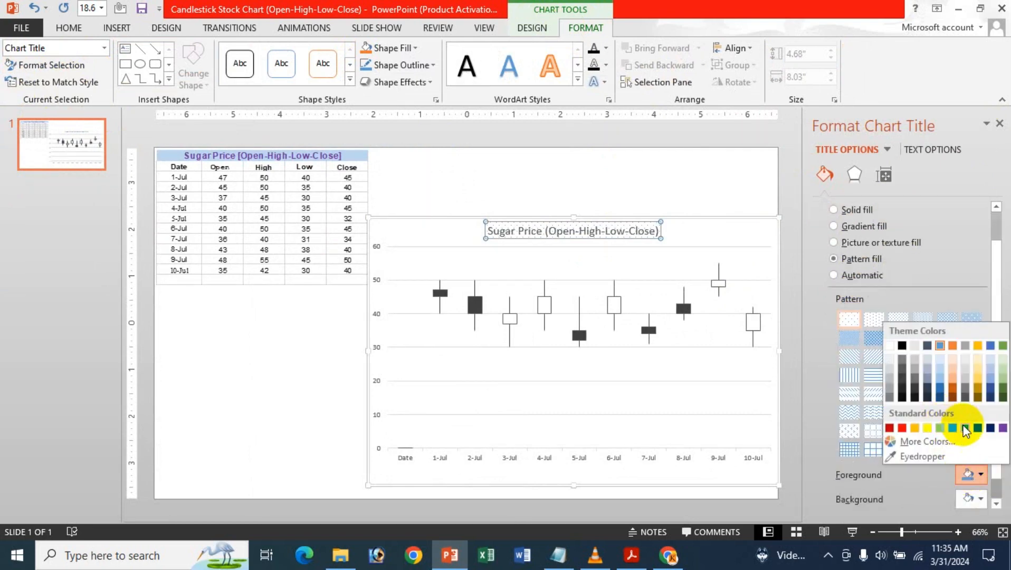
pyautogui.click(928, 430)
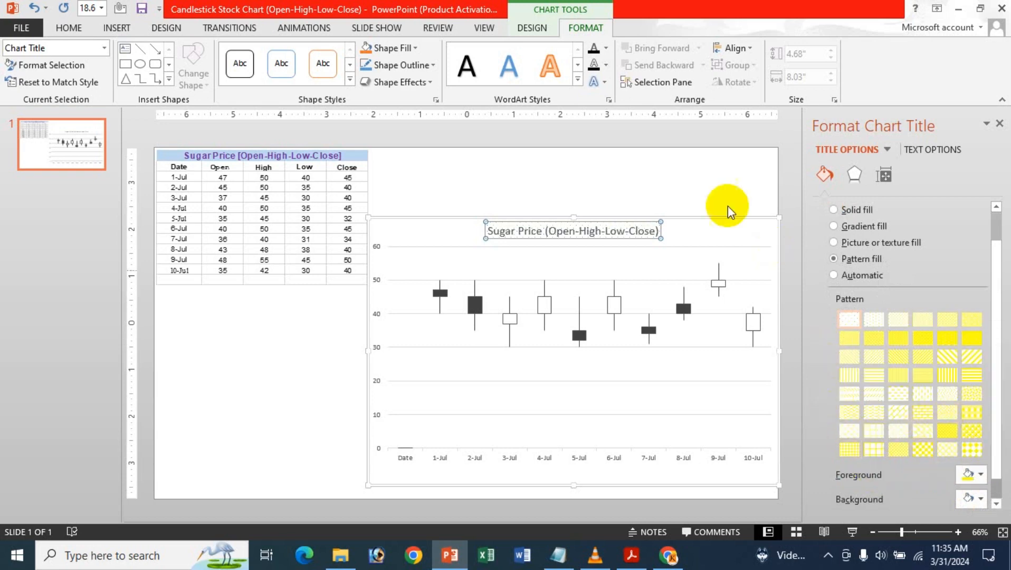
pyautogui.click(972, 450)
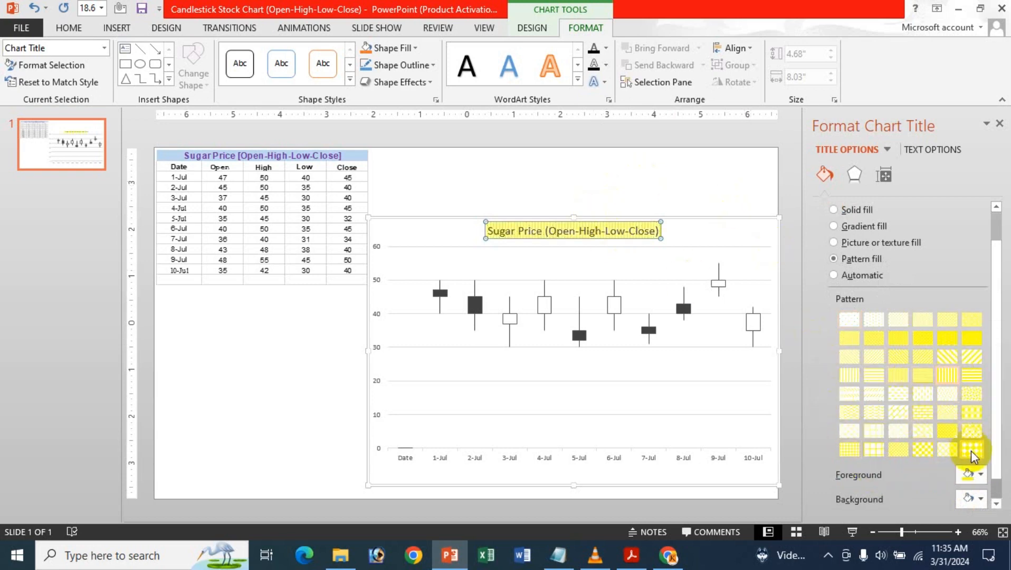